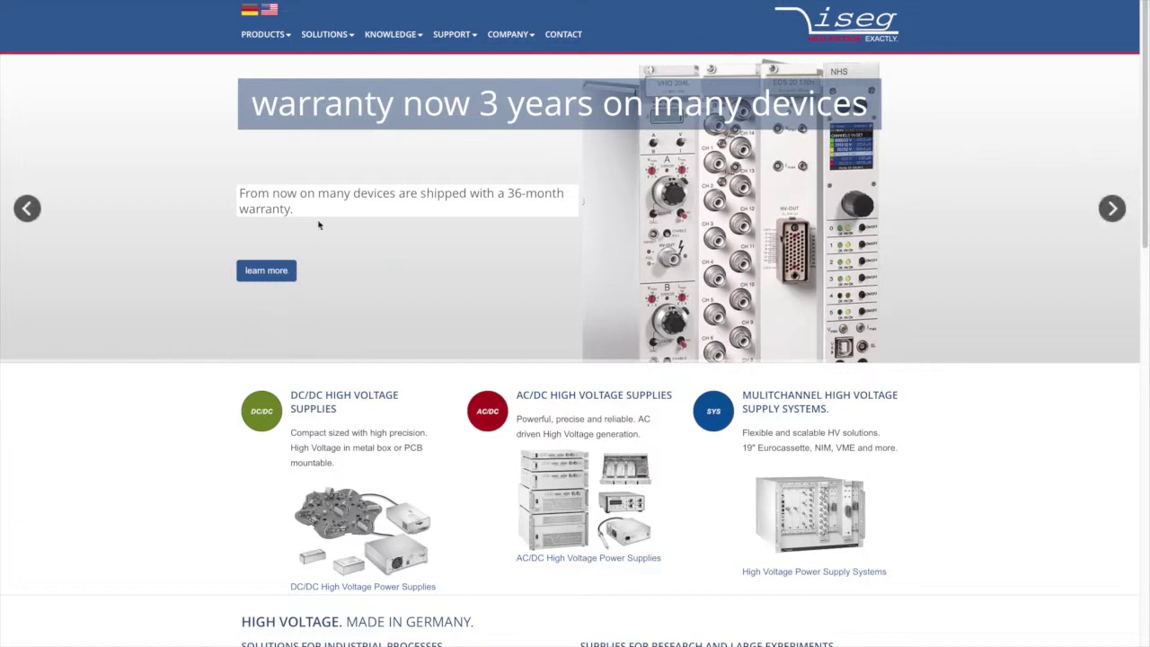
- Open the current isegCANControl software folder on the FTP server listing of the iseg support downloads page
{"action": "left_click", "coordinate": [455, 39]}
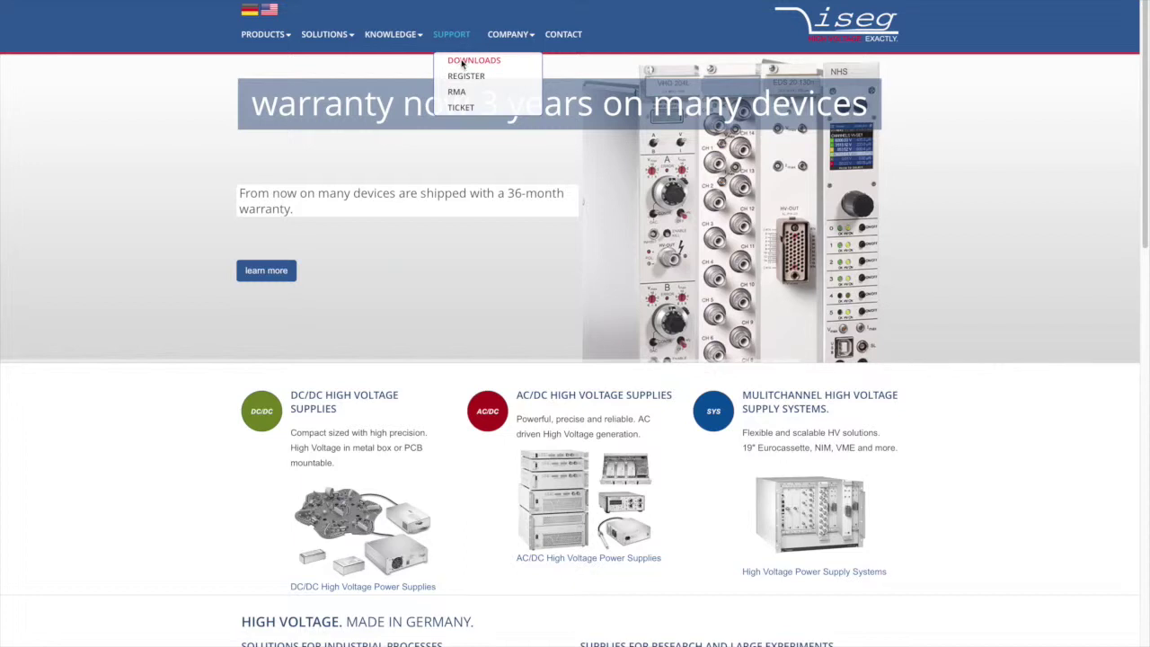
{"action": "left_click", "coordinate": [462, 63]}
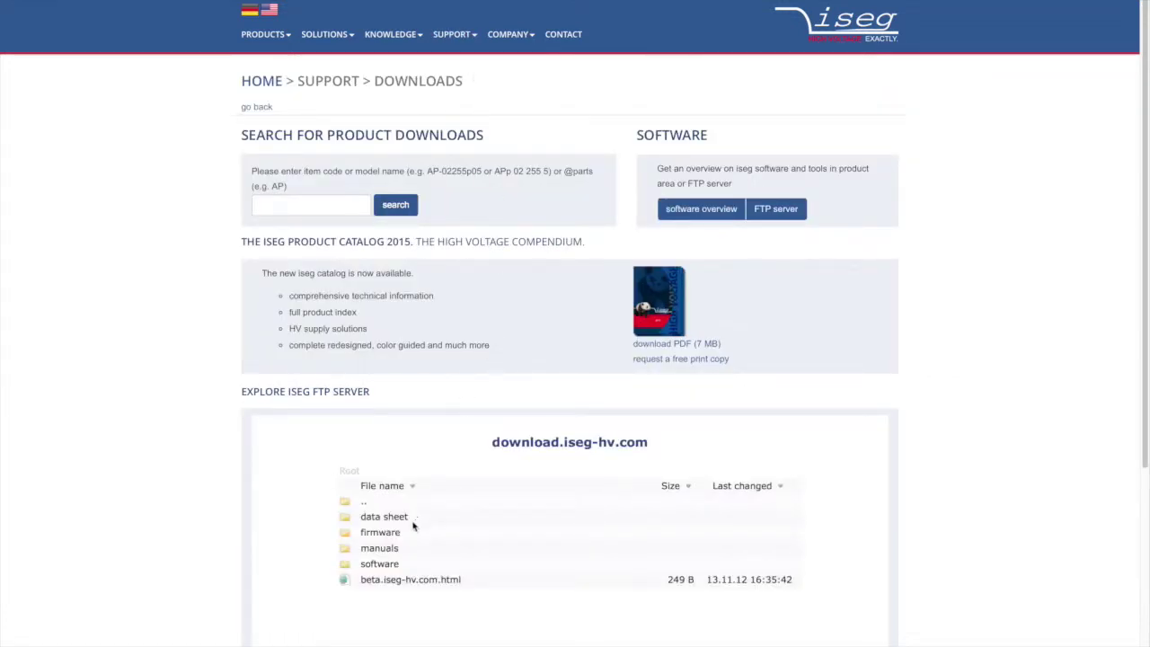
{"action": "left_click", "coordinate": [379, 565]}
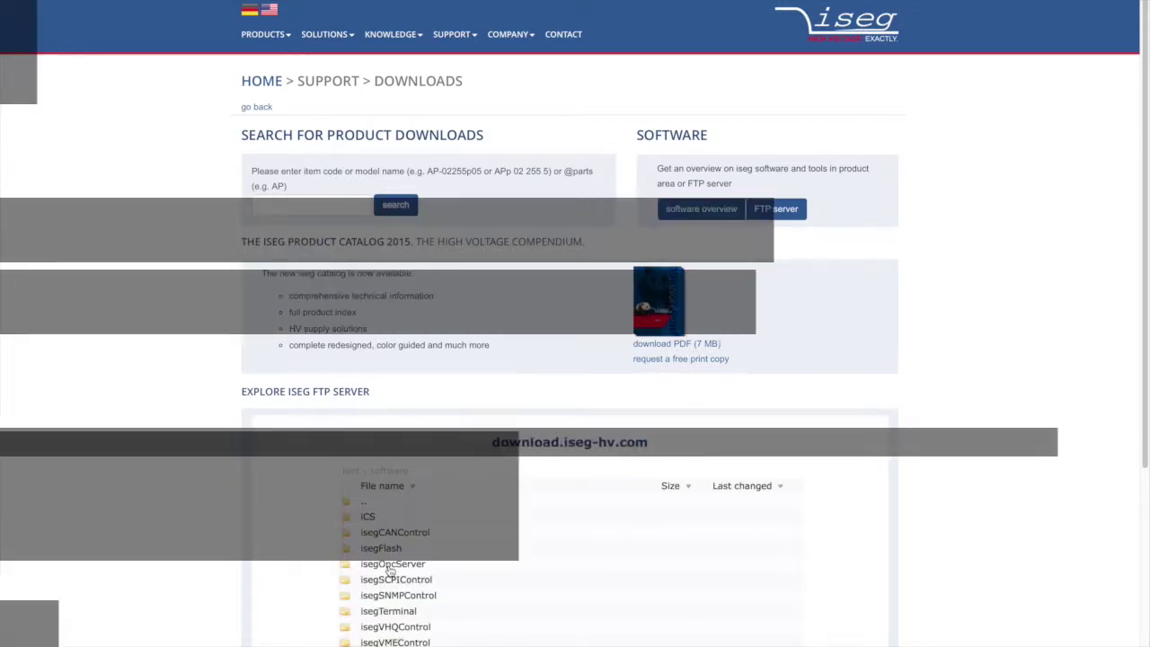
{"action": "scroll", "coordinate": [372, 444], "scroll_direction": "down", "scroll_amount": 1}
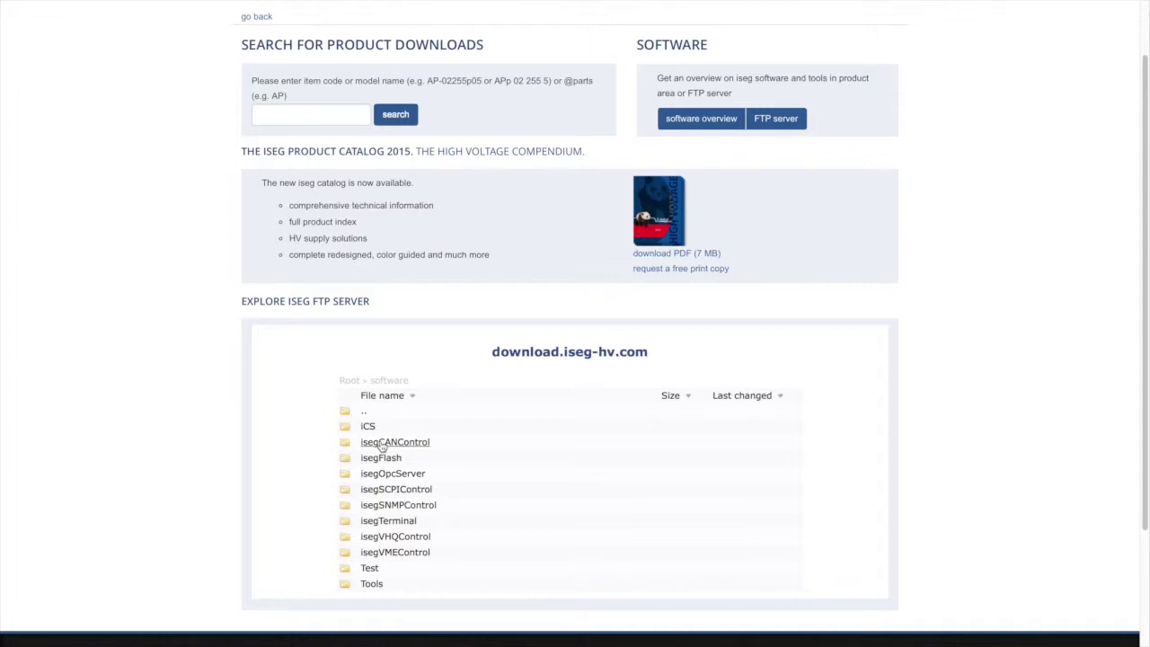
{"action": "left_click", "coordinate": [382, 445]}
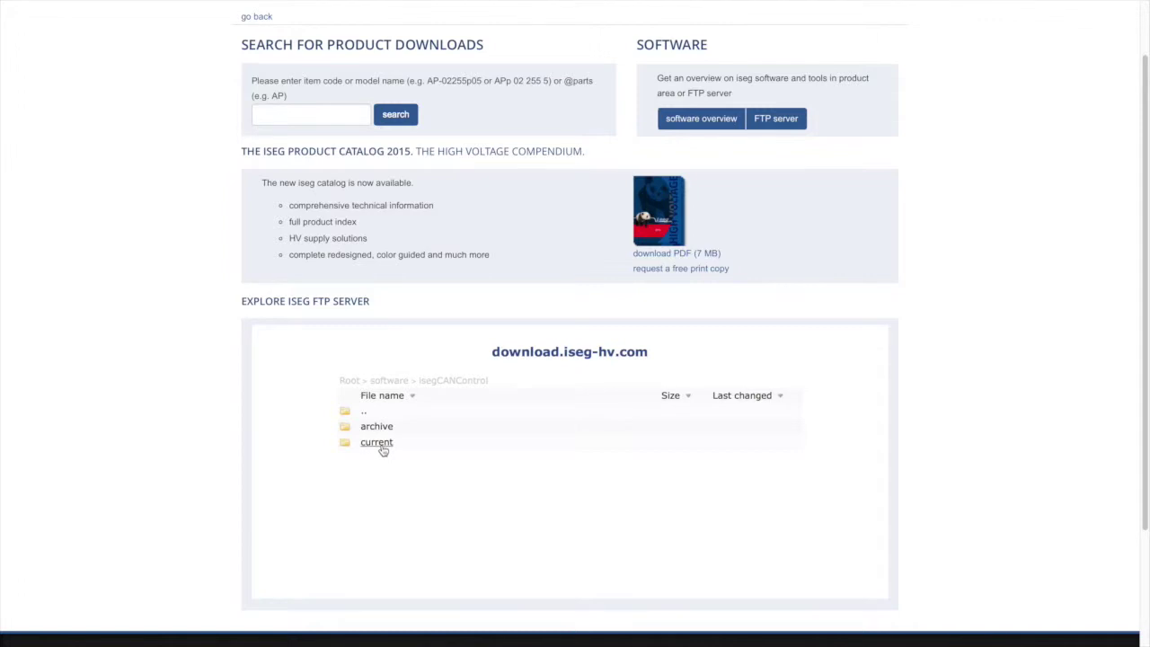
{"action": "left_click", "coordinate": [381, 446]}
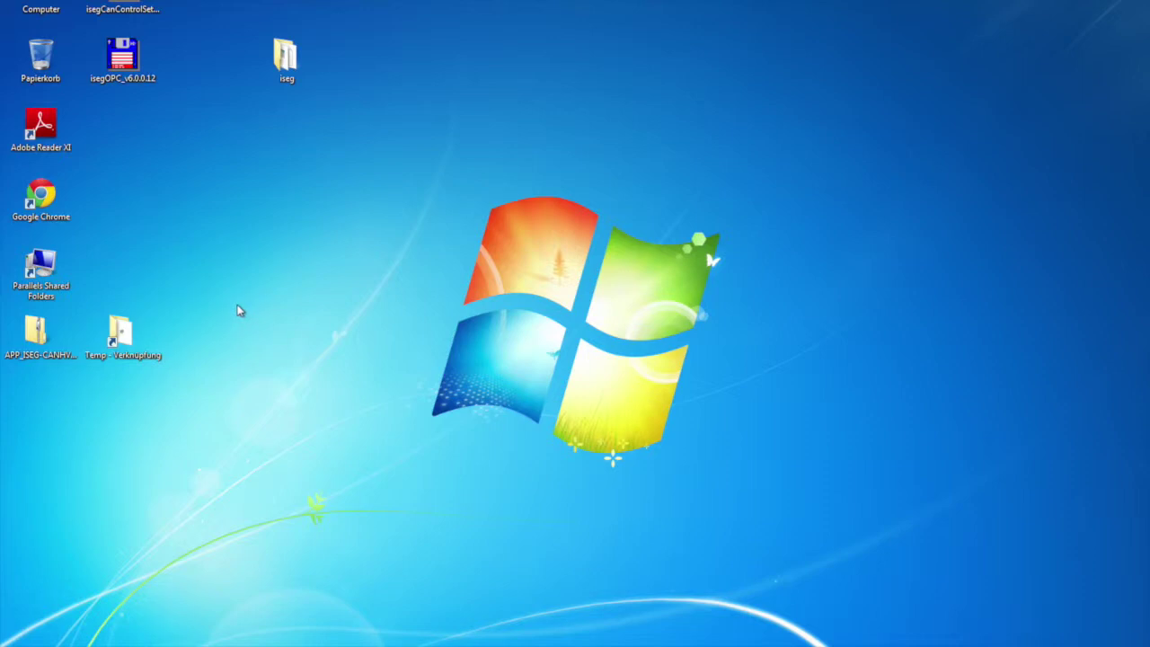
- On the Windows desktop, run the self-extracting application inside the APP_ISEG-CANHV-CONTROL-20140120 archive and allow it despite the security warning
{"action": "double_click", "coordinate": [42, 334]}
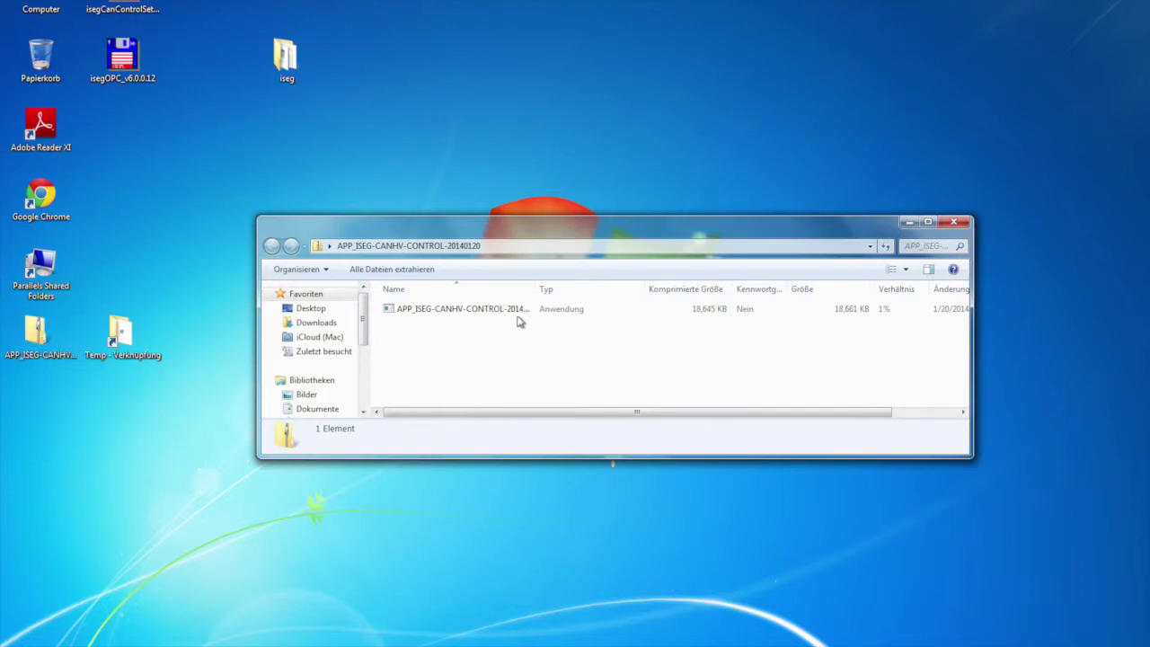
{"action": "left_click", "coordinate": [460, 311]}
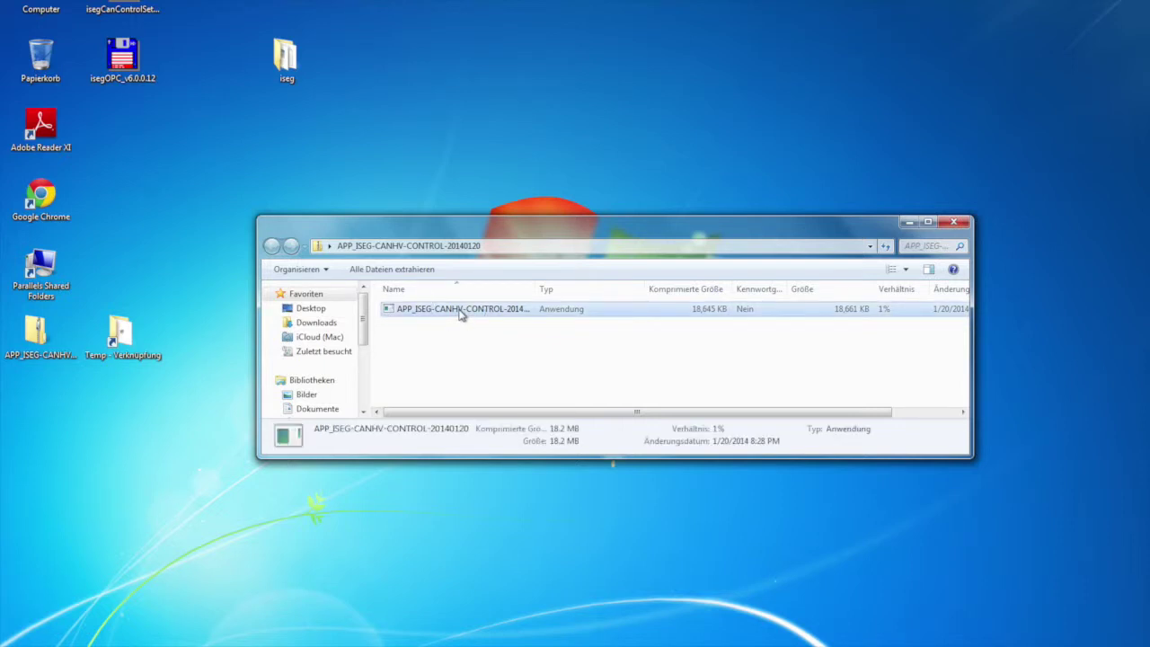
{"action": "double_click", "coordinate": [460, 311]}
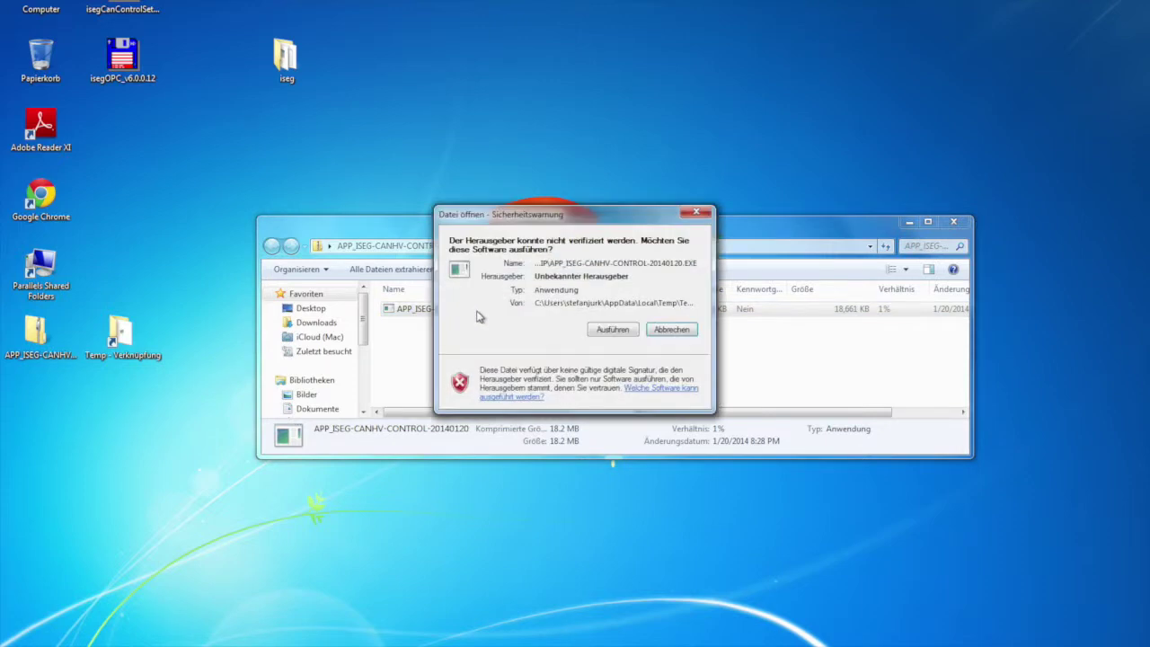
{"action": "left_click", "coordinate": [612, 330]}
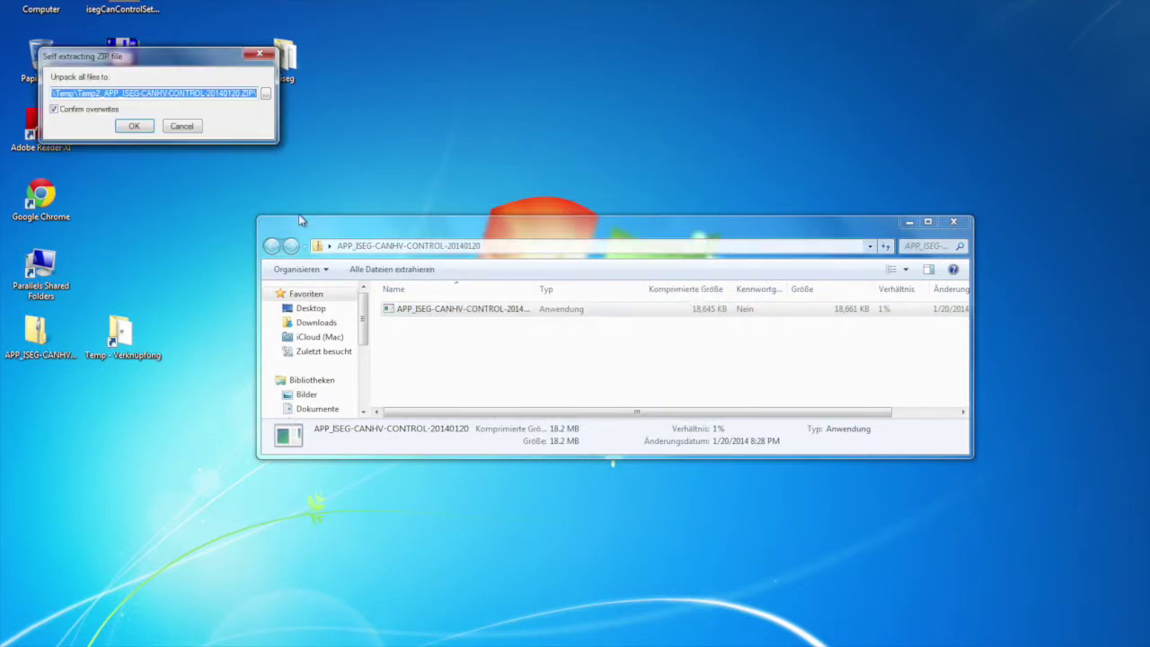
- Unpack all files of the self-extracting archive to C:\Temp
{"action": "left_click", "coordinate": [266, 95]}
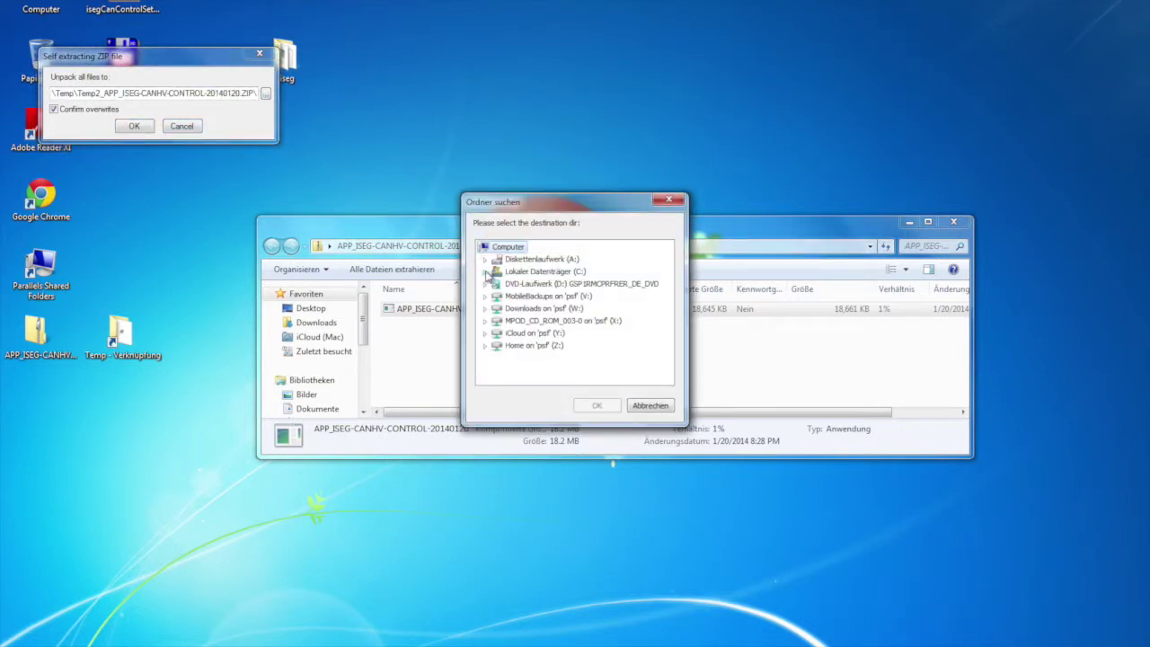
{"action": "left_click", "coordinate": [485, 271]}
{"action": "left_click", "coordinate": [528, 309]}
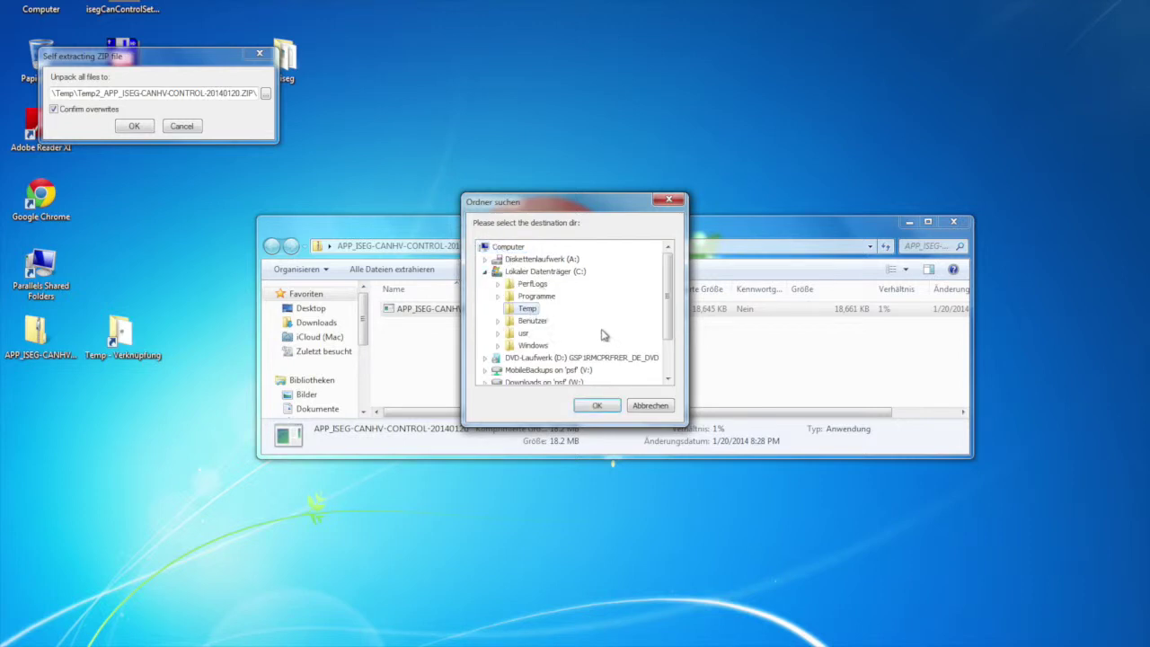
{"action": "left_click", "coordinate": [594, 408]}
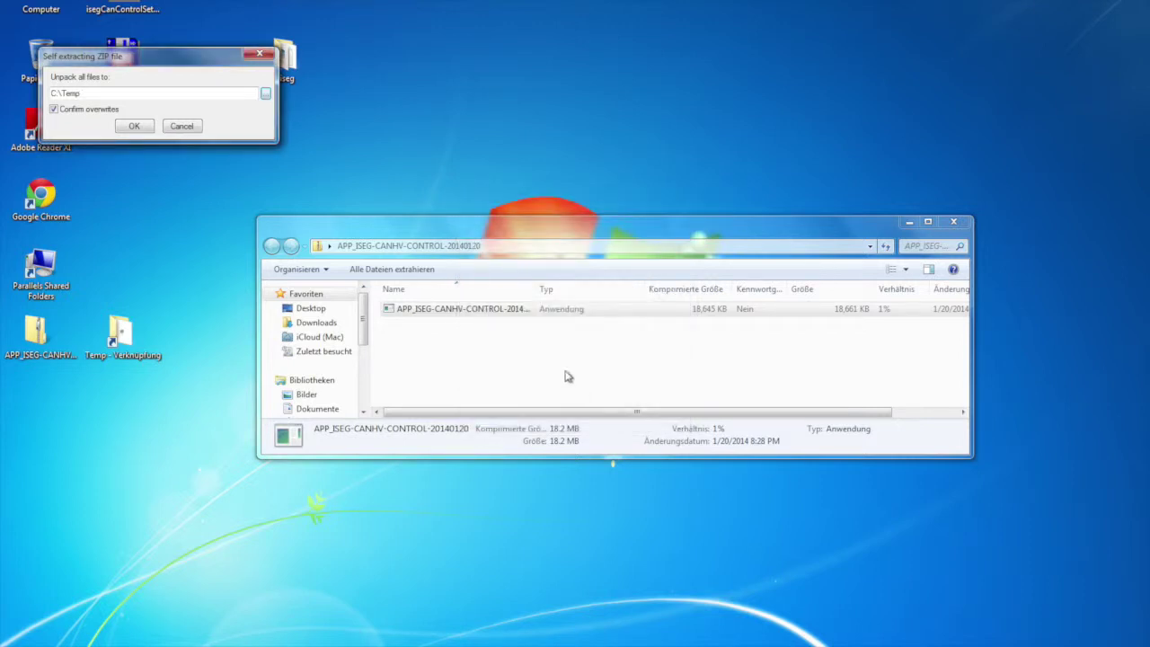
{"action": "left_click", "coordinate": [134, 126]}
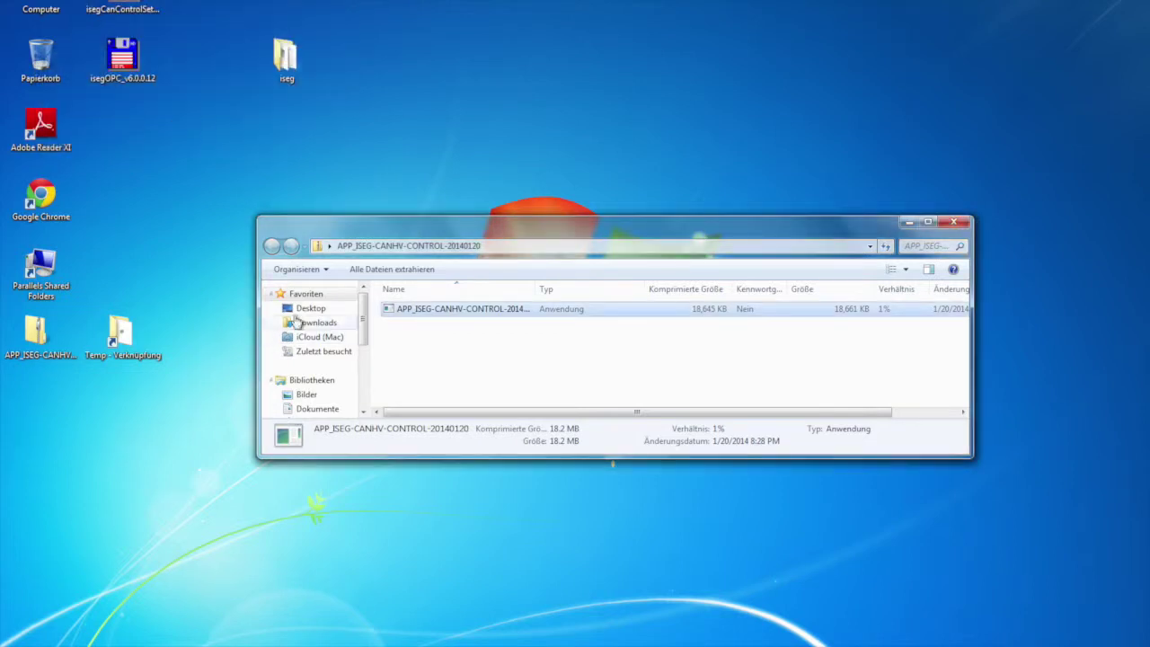
- Install iseg CAN Control from the Temp folder with the default components and destination folder, and close the installer and folder windows
{"action": "left_click", "coordinate": [123, 337]}
{"action": "double_click", "coordinate": [123, 338]}
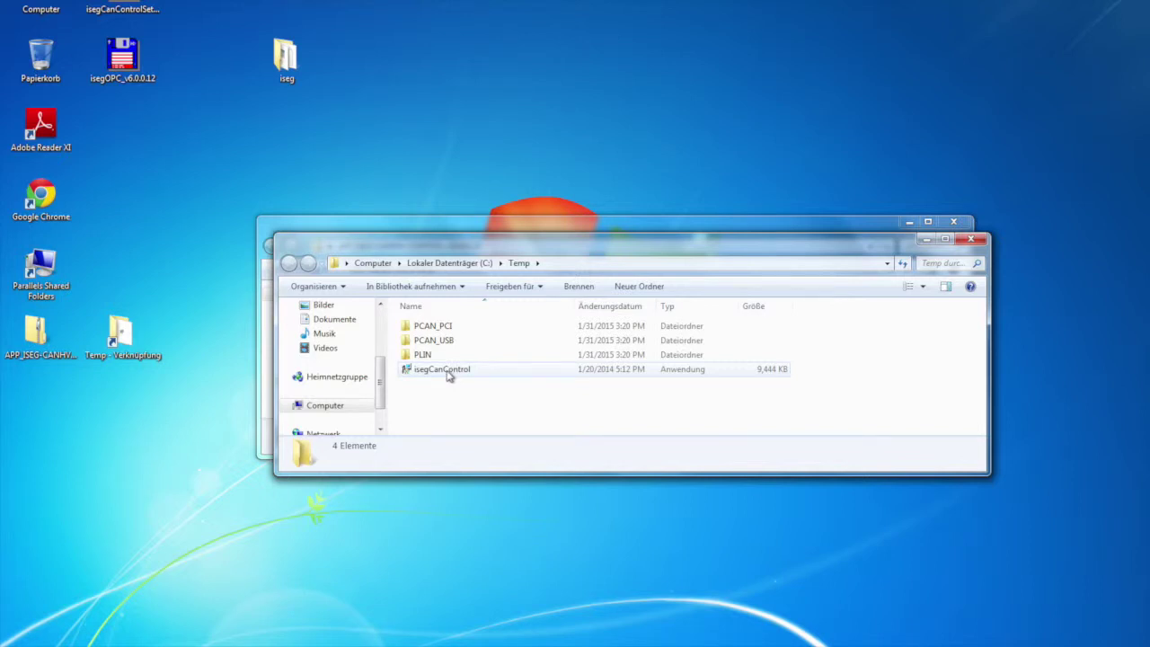
{"action": "double_click", "coordinate": [448, 376]}
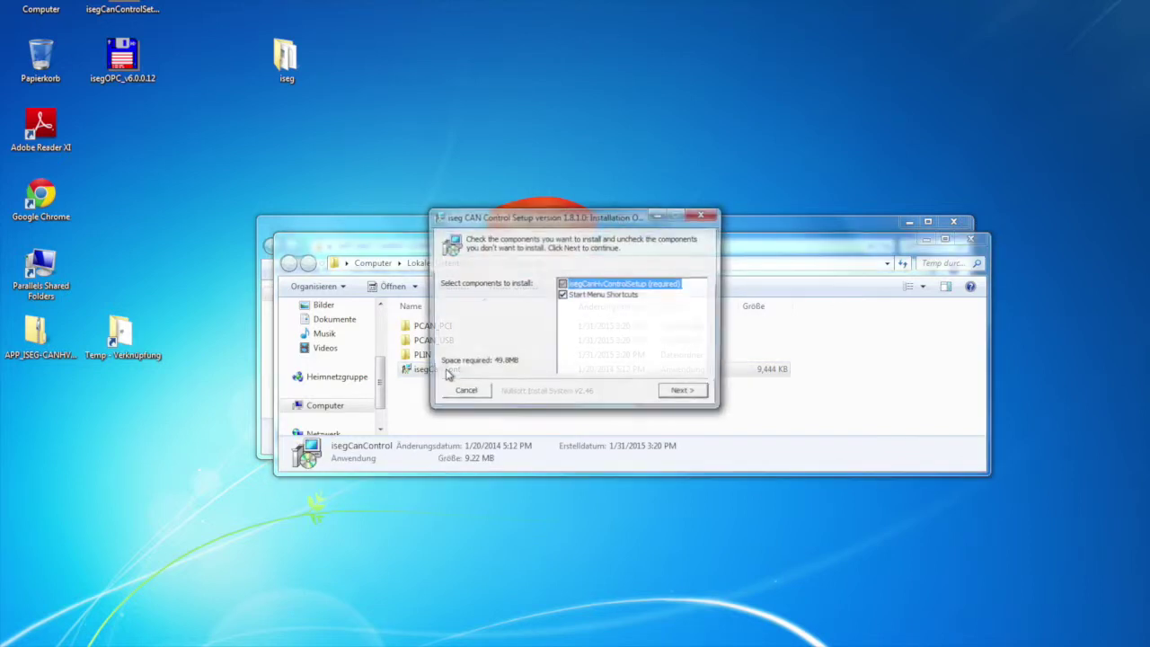
{"action": "left_click", "coordinate": [684, 393]}
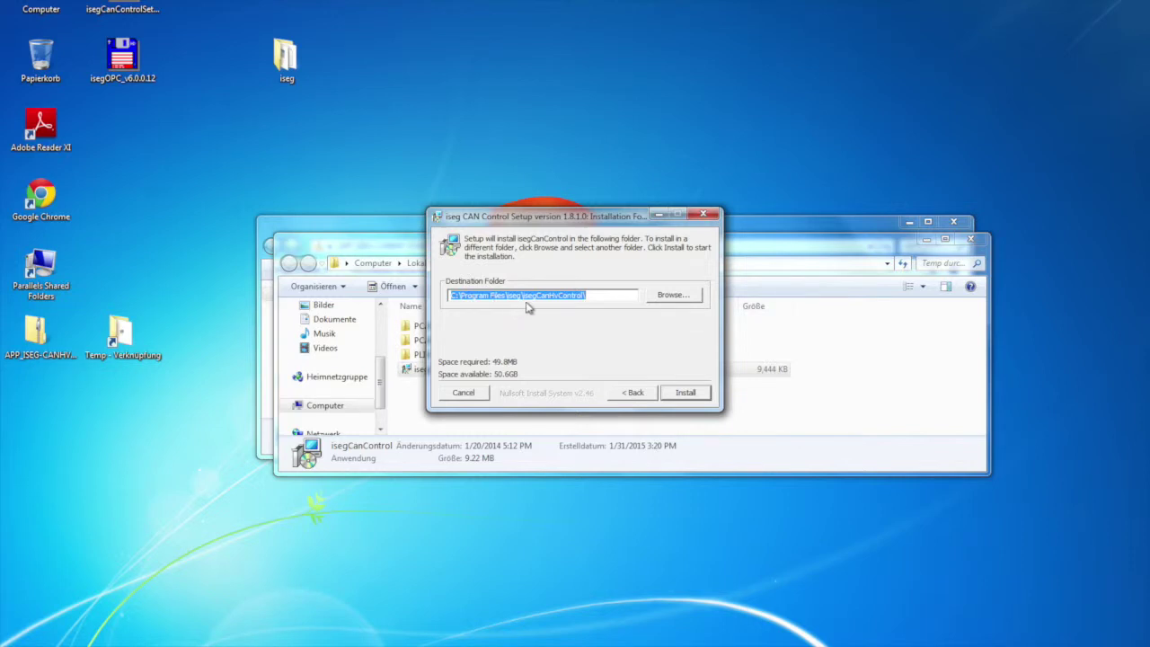
{"action": "left_click", "coordinate": [687, 394]}
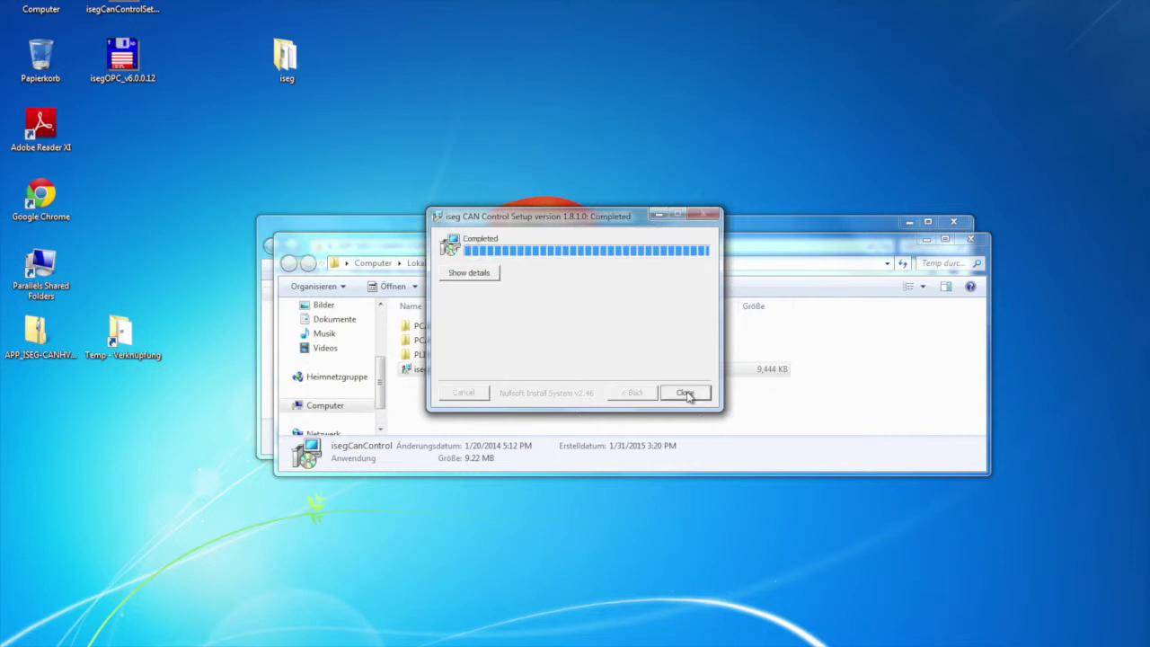
{"action": "left_click", "coordinate": [685, 393]}
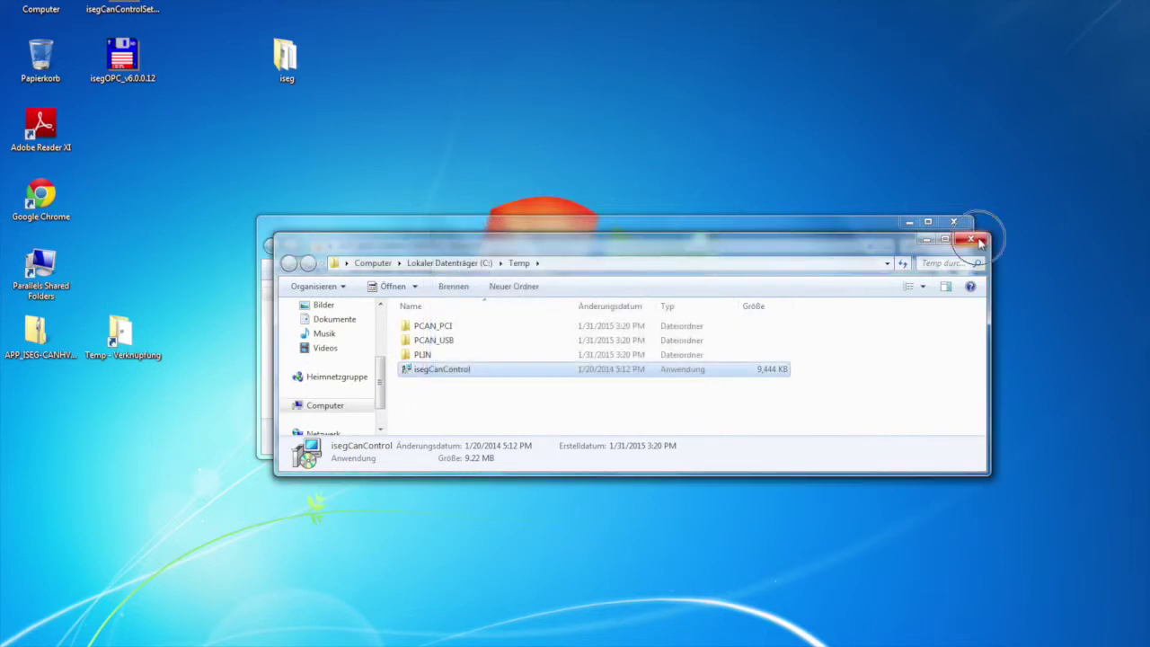
{"action": "left_click", "coordinate": [954, 221]}
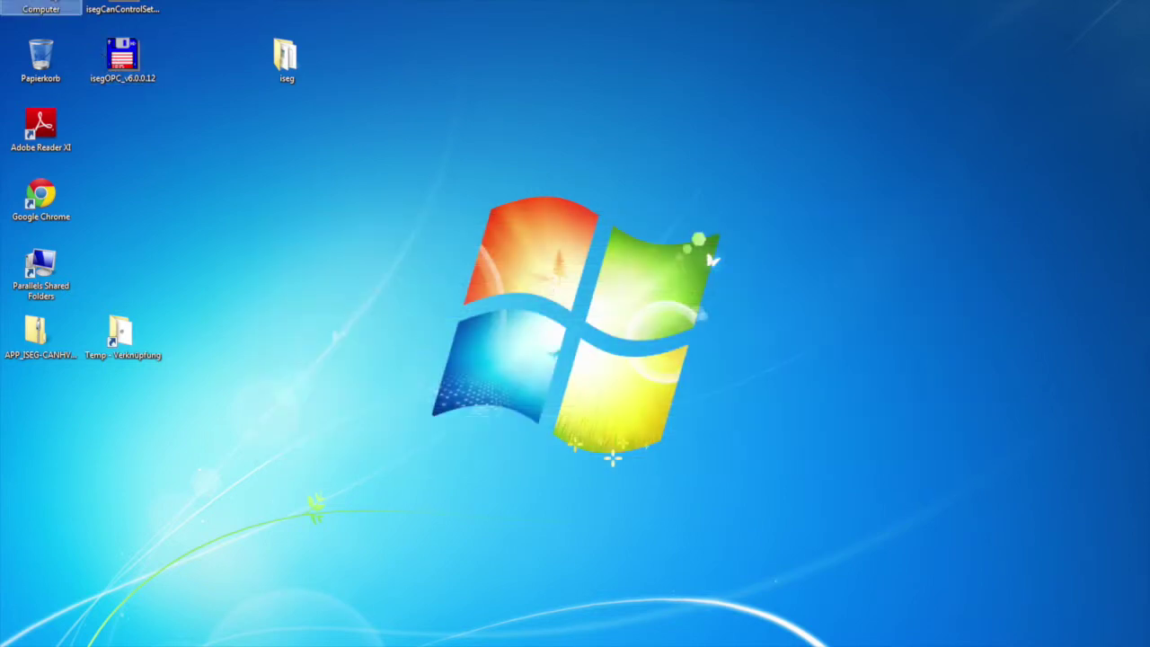
- Launch isegCANHVControl from the iseg\isegCanHvControl folder under Programme on drive C
{"action": "double_click", "coordinate": [40, 7]}
{"action": "double_click", "coordinate": [399, 317]}
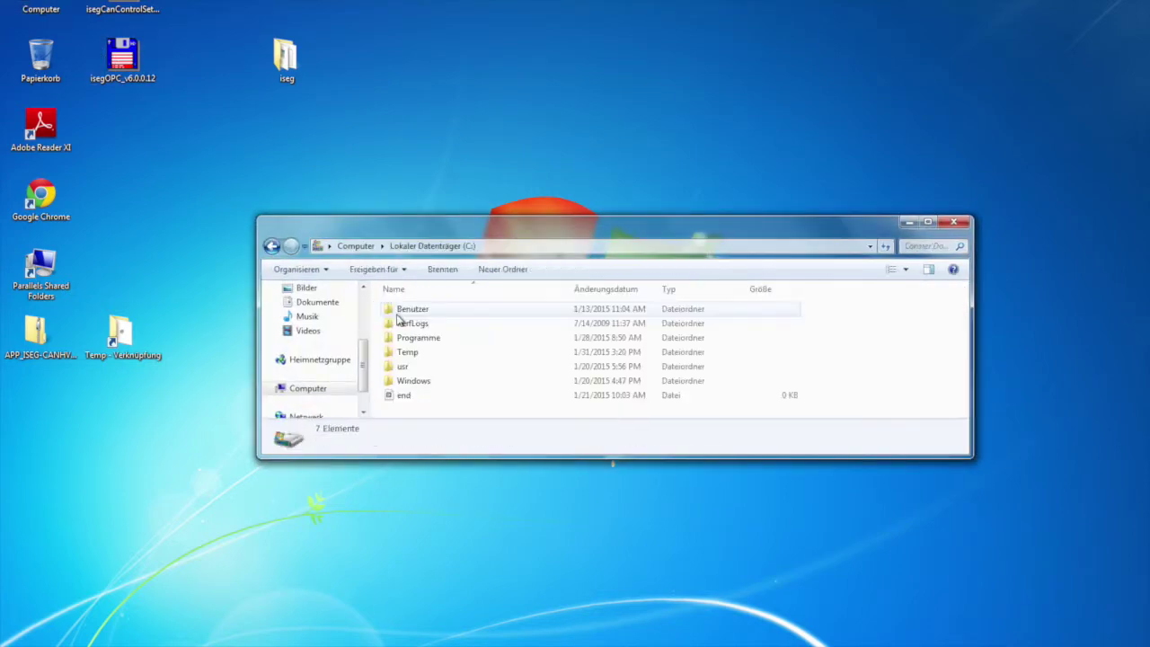
{"action": "double_click", "coordinate": [429, 337]}
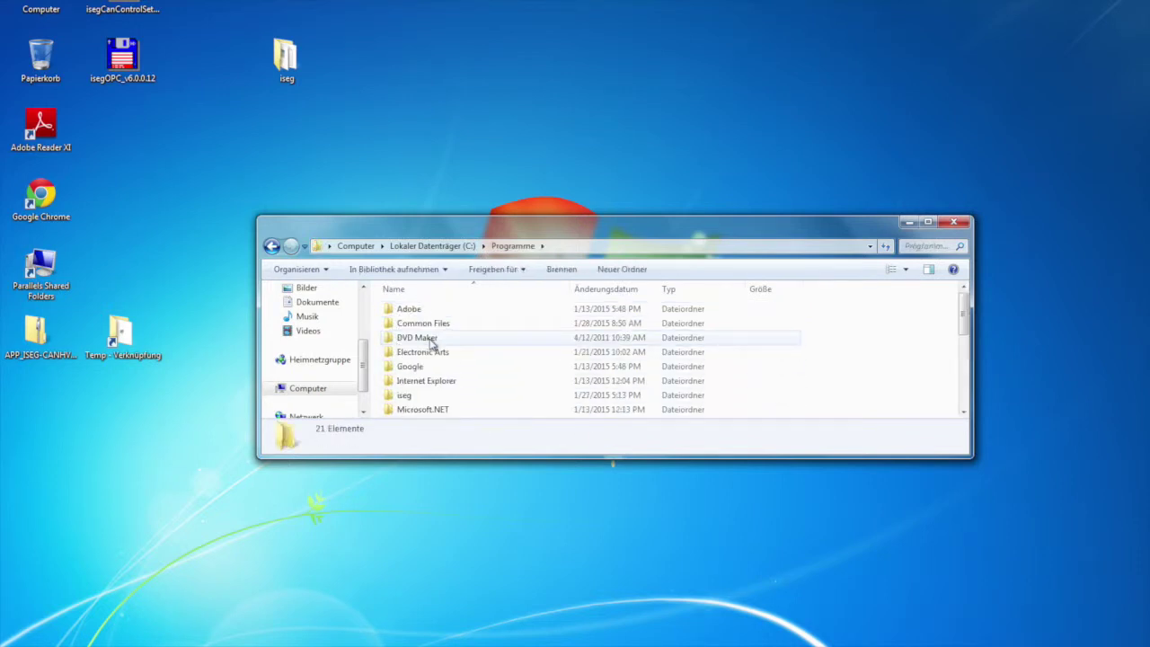
{"action": "double_click", "coordinate": [404, 395]}
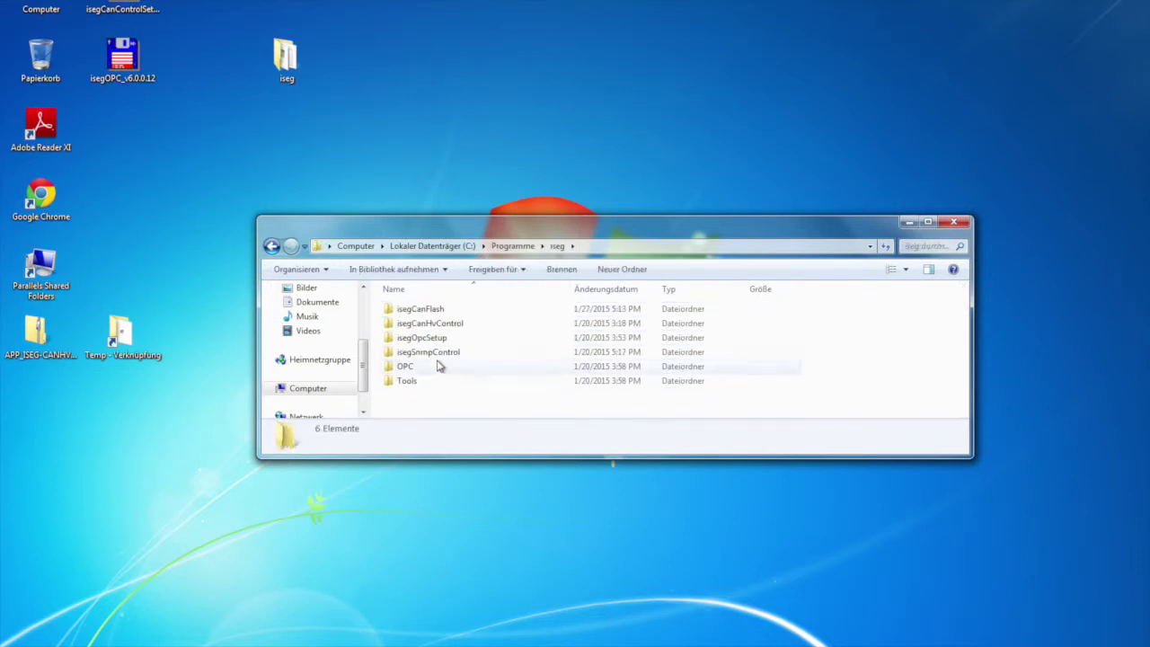
{"action": "double_click", "coordinate": [431, 323]}
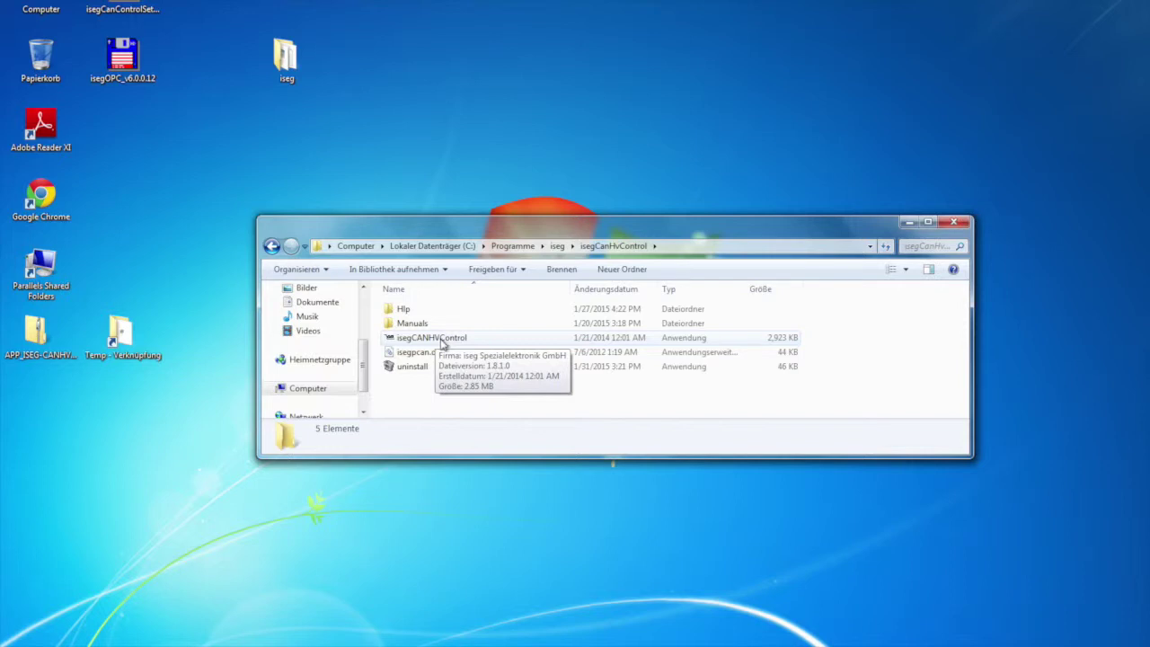
{"action": "double_click", "coordinate": [440, 339]}
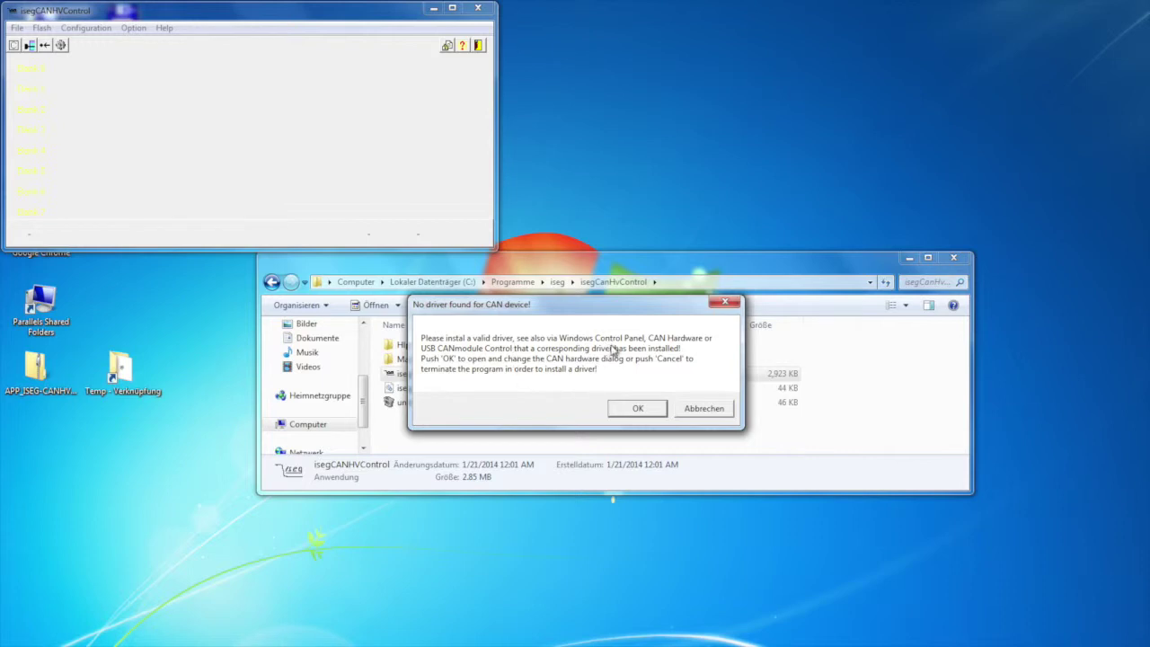
- Open the CAN hardware setup and go through the PEAK Dongle EPP CAN, PEAK USB CAN and PEAK PCI CAN hardware types
{"action": "left_click", "coordinate": [640, 407]}
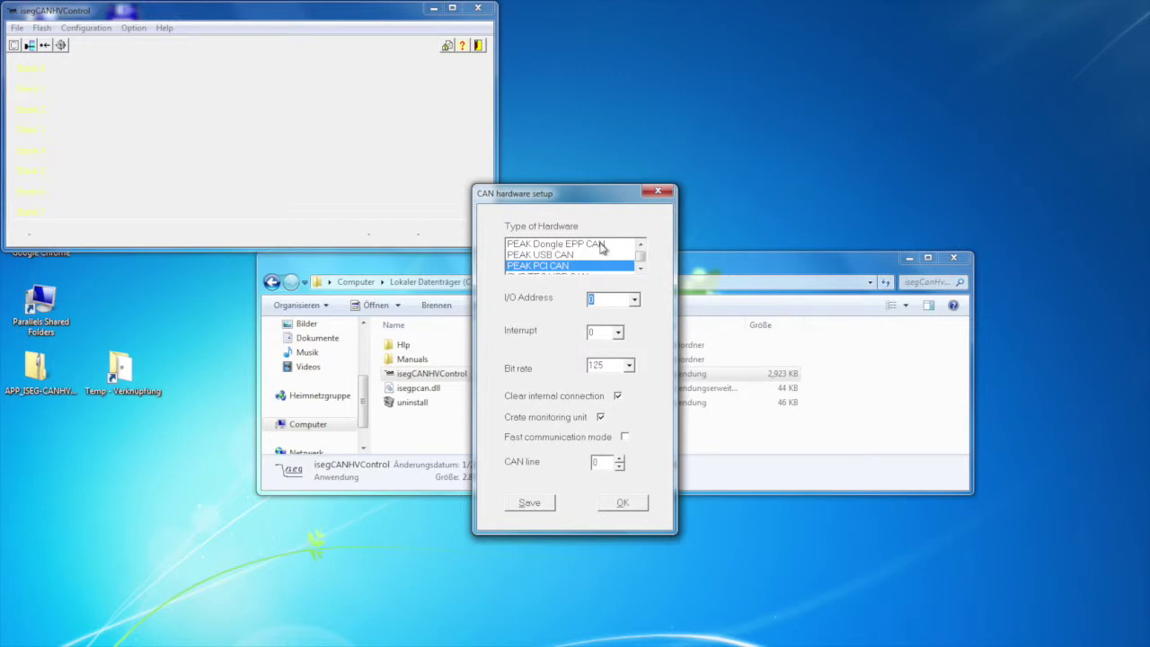
{"action": "left_click", "coordinate": [600, 248]}
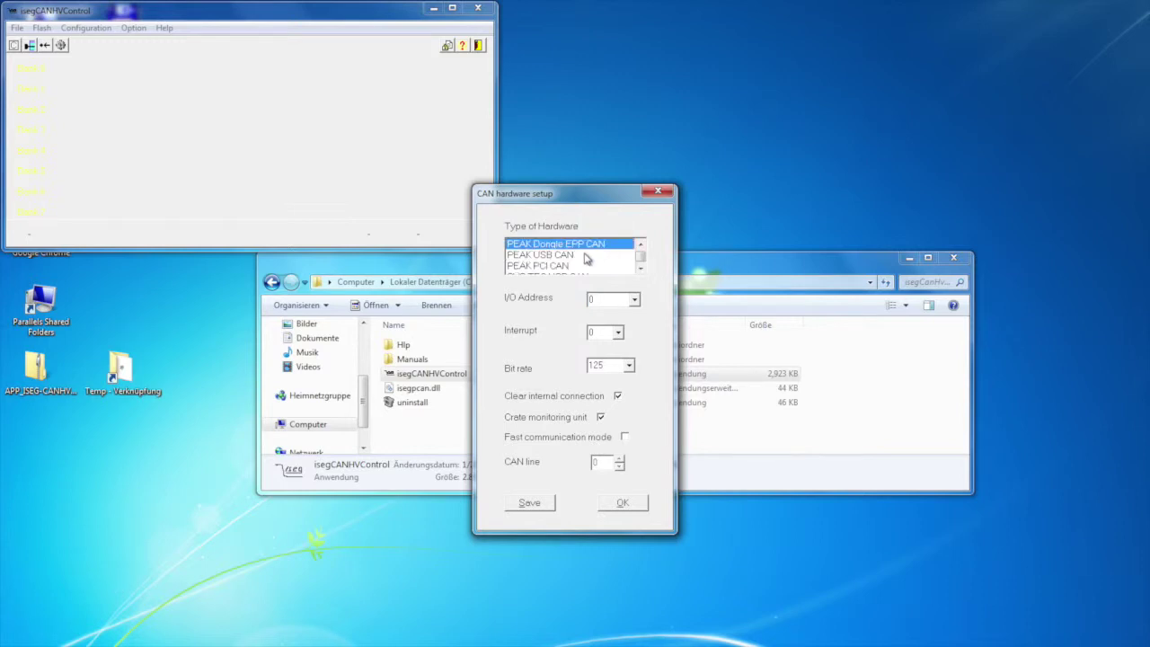
{"action": "left_click", "coordinate": [585, 255]}
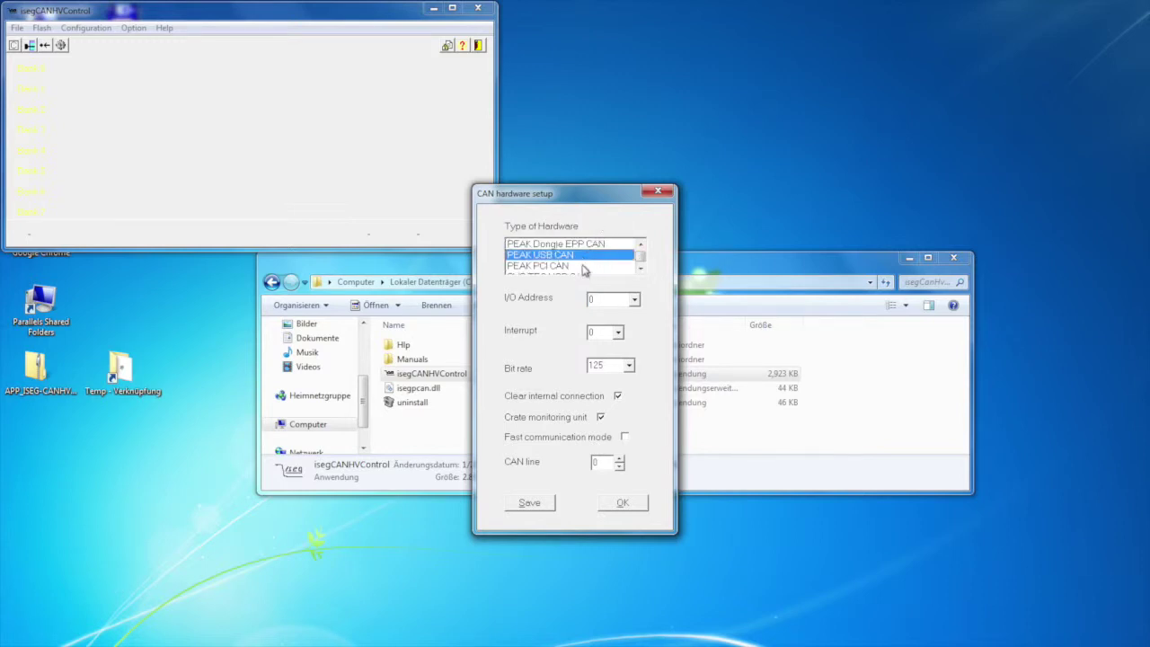
{"action": "left_click", "coordinate": [584, 266]}
{"action": "scroll", "coordinate": [584, 266], "scroll_direction": "down", "scroll_amount": 2}
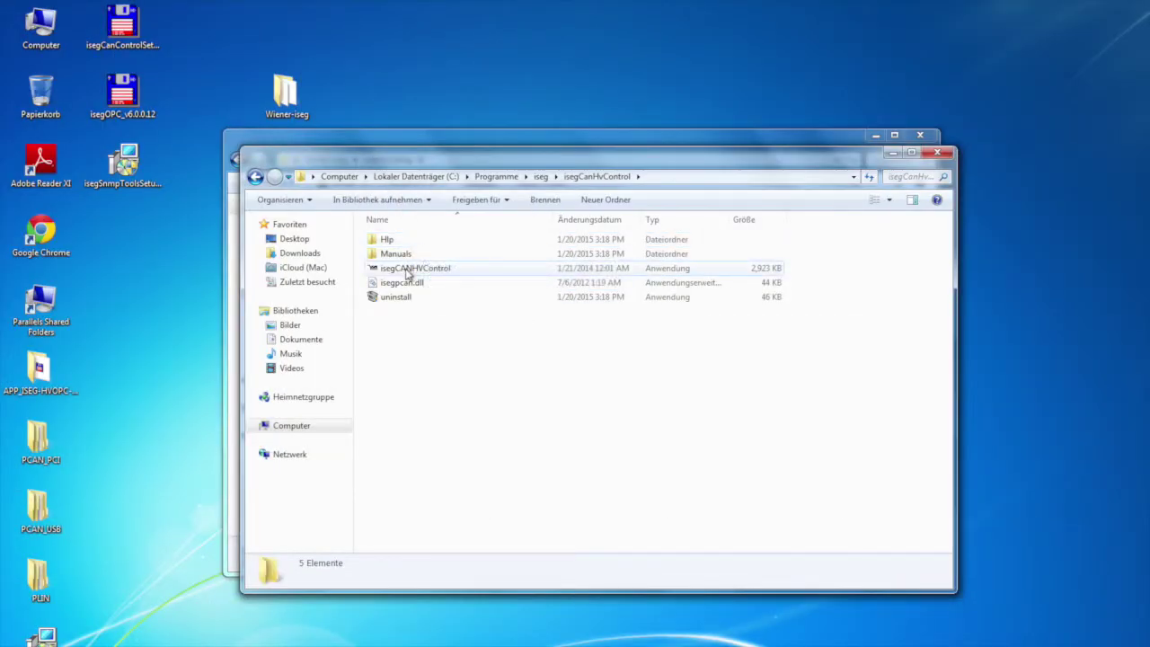
- Start isegCANHVControl from its installation folder again and open the channel overview of module EHS 00
{"action": "double_click", "coordinate": [409, 269]}
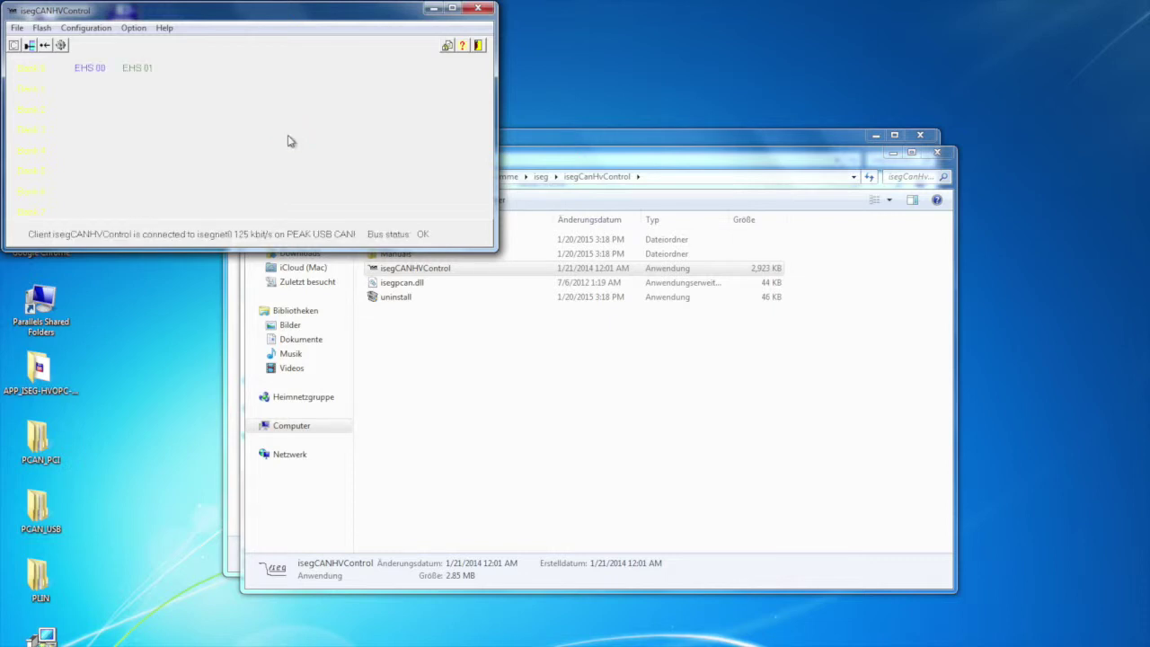
{"action": "mouse_move", "coordinate": [87, 77]}
{"action": "mouse_move", "coordinate": [139, 72]}
{"action": "mouse_move", "coordinate": [136, 67]}
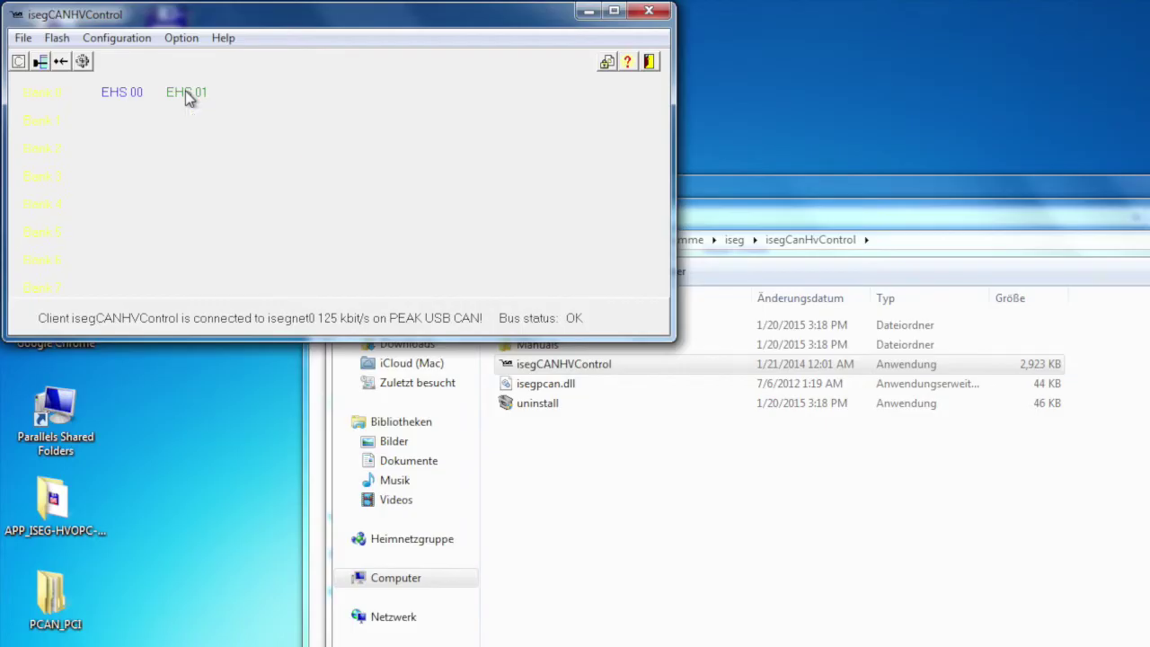
{"action": "double_click", "coordinate": [124, 94]}
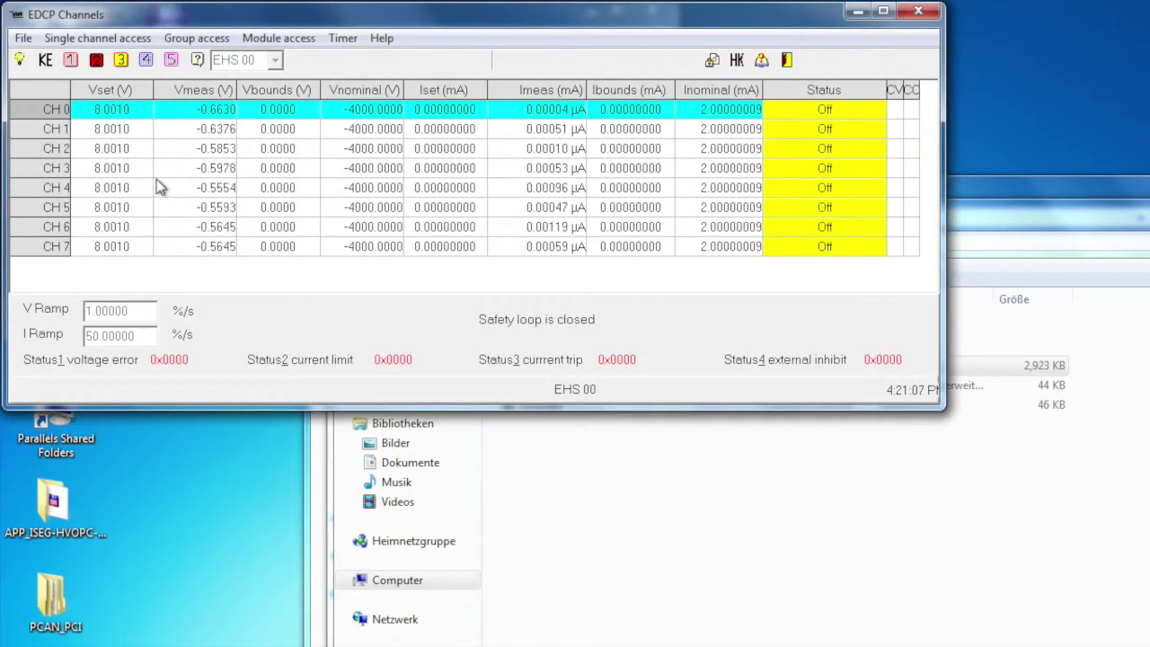
- Examine the status, event mask and control options of channel 0, and close its window
{"action": "left_click", "coordinate": [113, 40]}
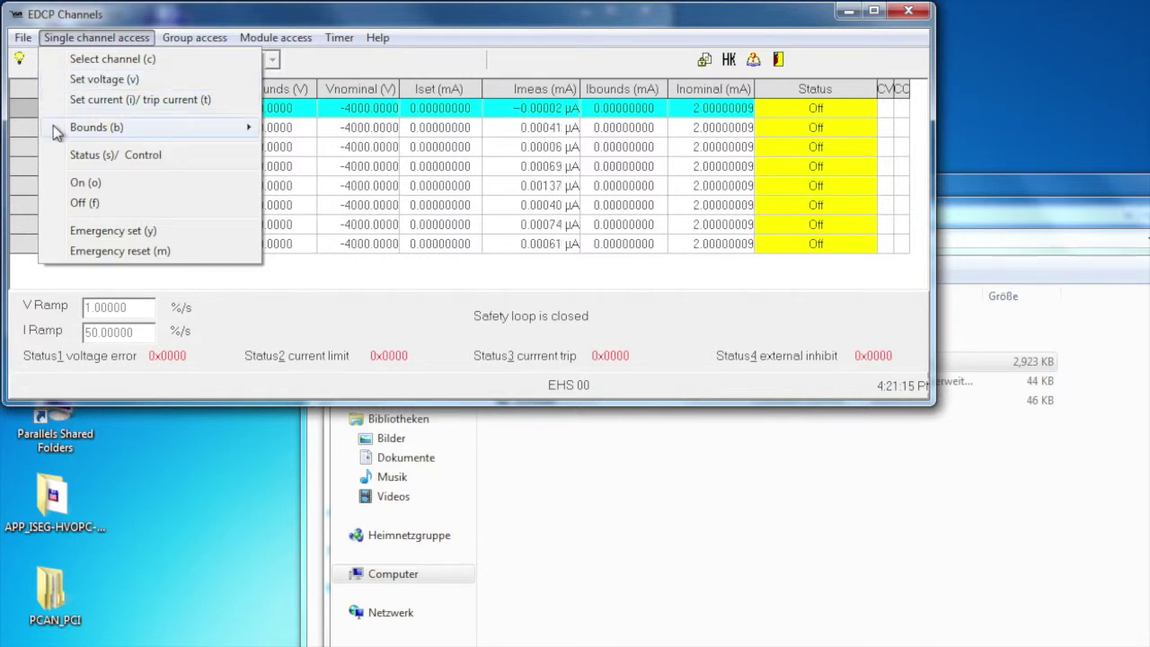
{"action": "mouse_move", "coordinate": [56, 133]}
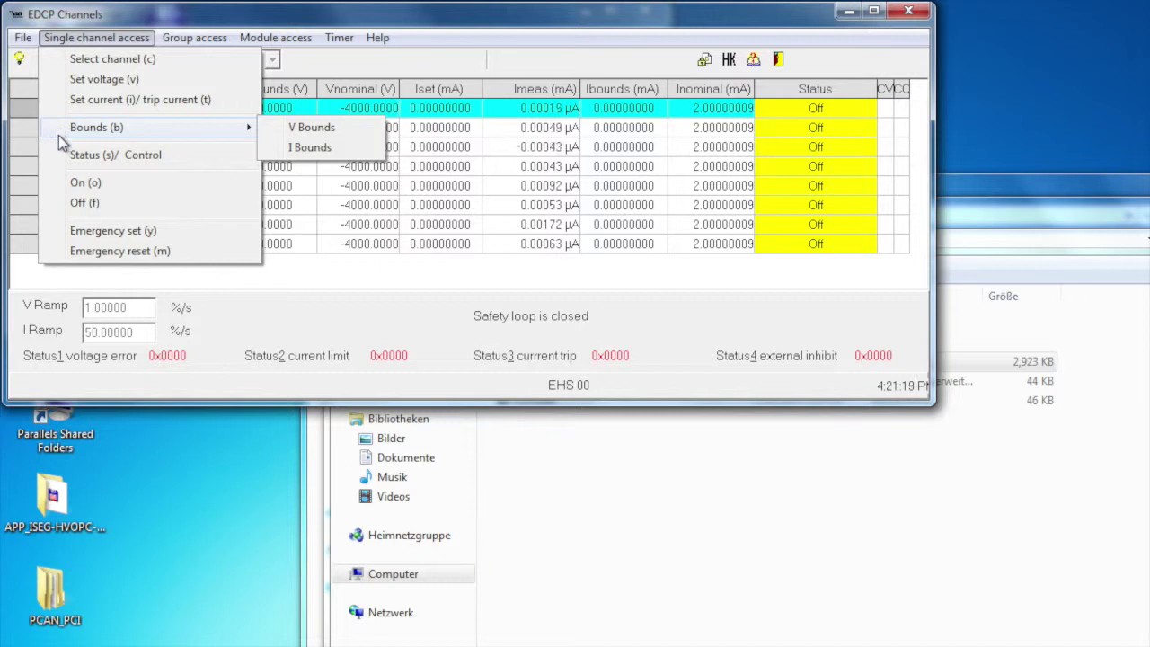
{"action": "mouse_move", "coordinate": [58, 132]}
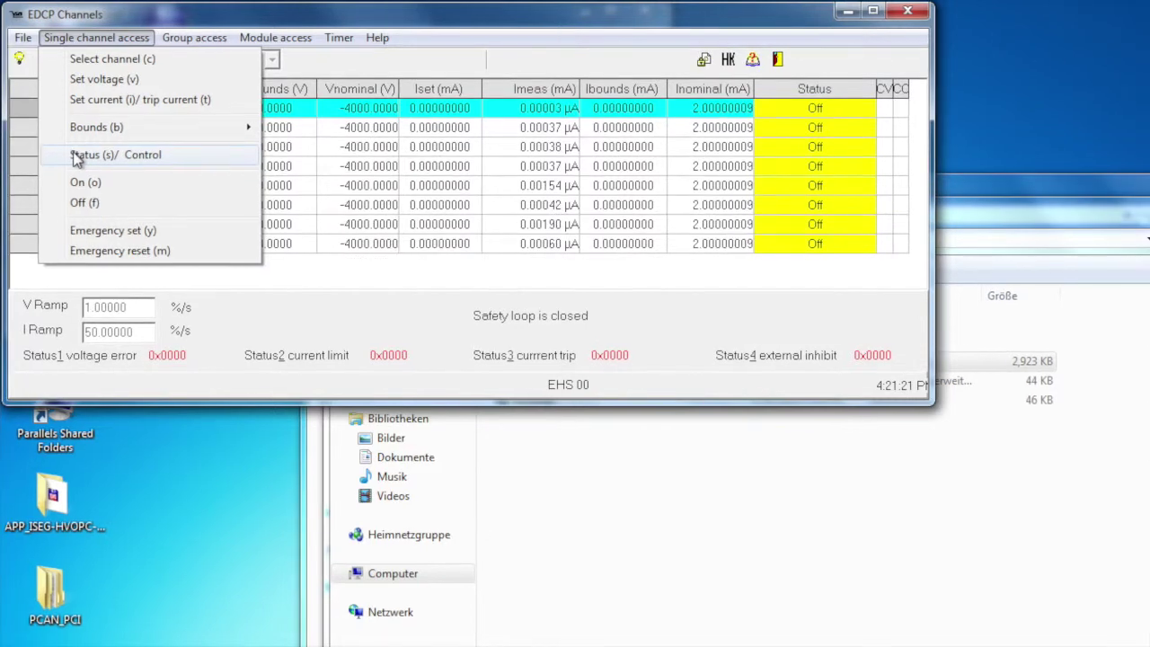
{"action": "left_click", "coordinate": [92, 158]}
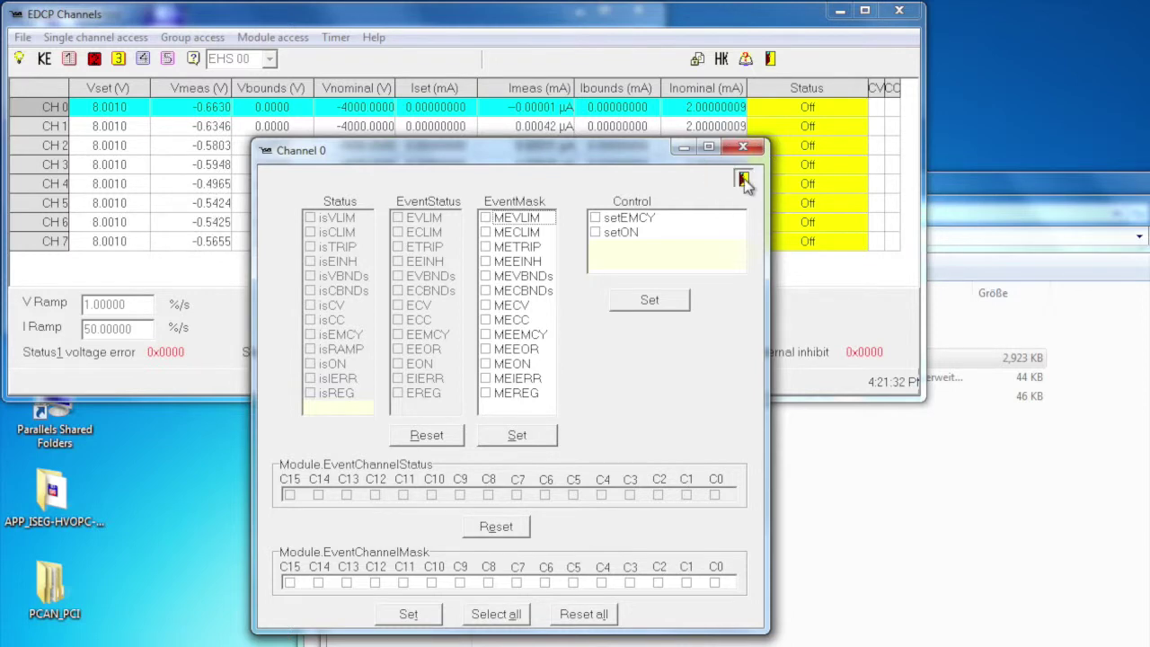
{"action": "left_click", "coordinate": [743, 180]}
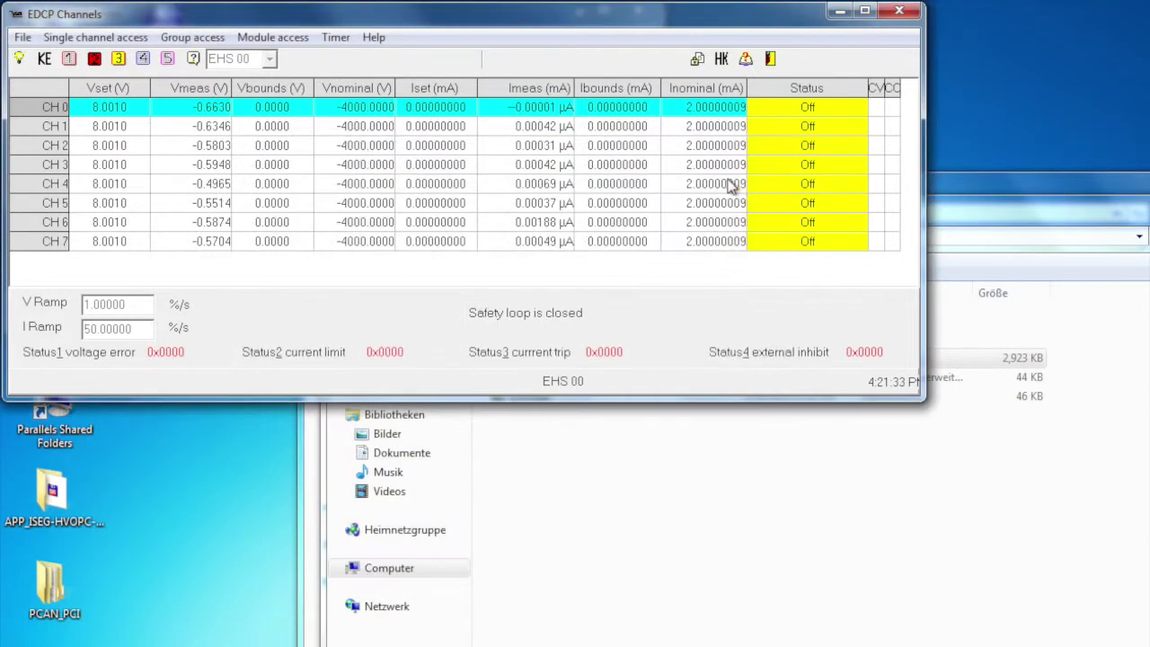
- Look through the channel, group and module commands, and check the module's hardware voltage and current limits
{"action": "left_click", "coordinate": [102, 39]}
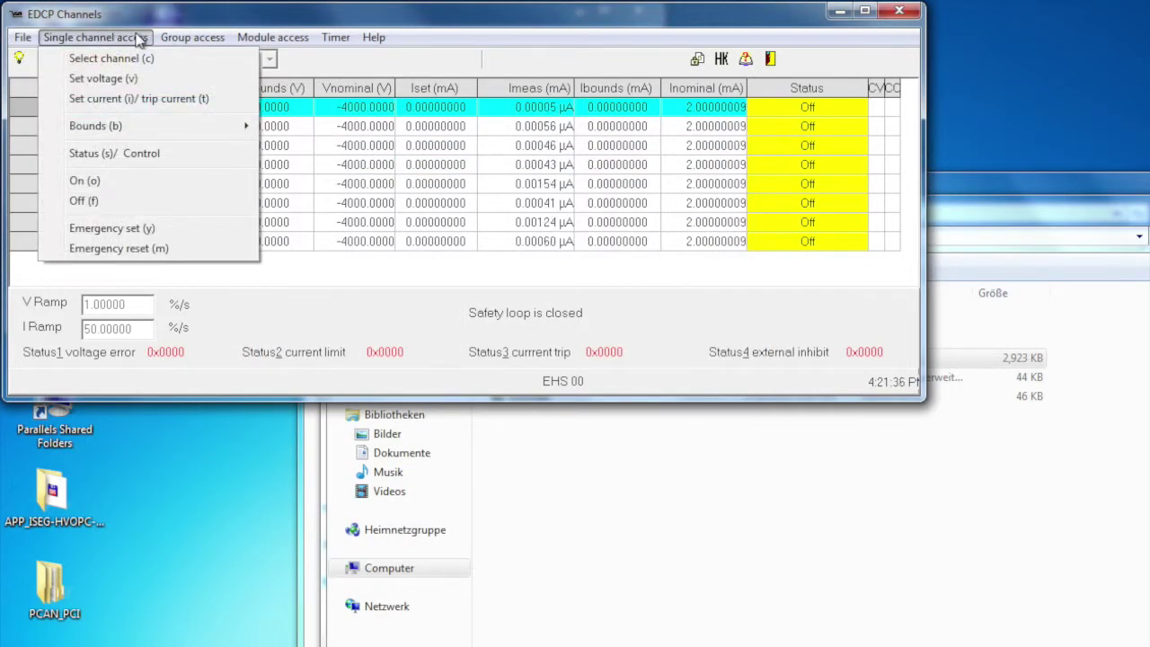
{"action": "mouse_move", "coordinate": [182, 41]}
{"action": "mouse_move", "coordinate": [264, 39]}
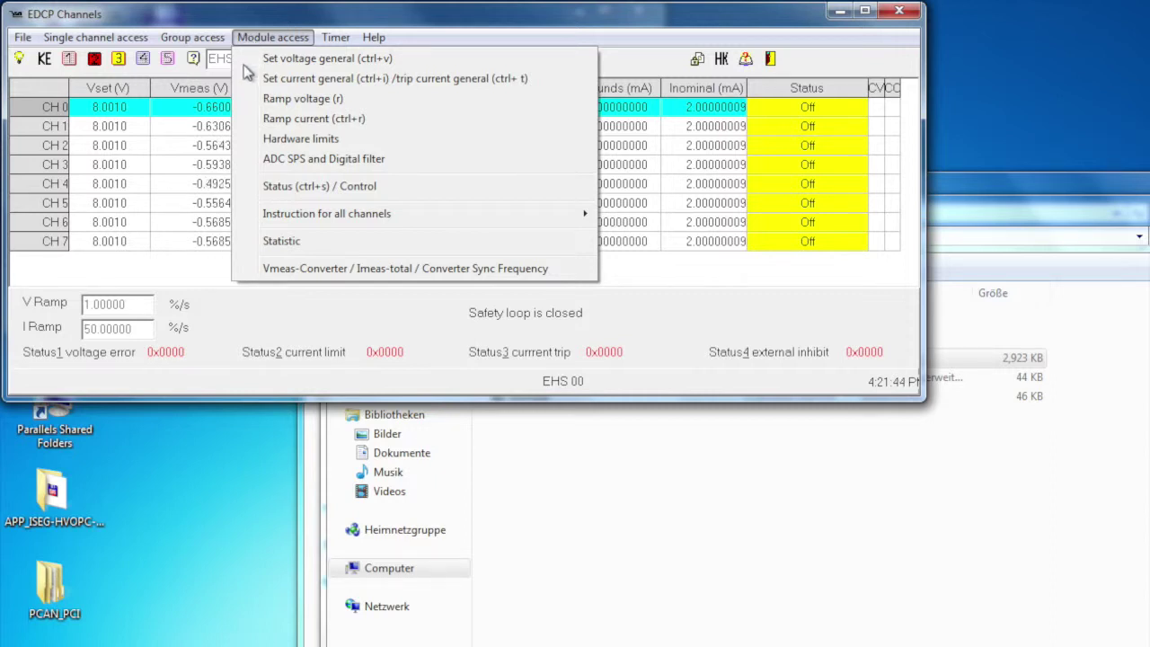
{"action": "left_click", "coordinate": [257, 141]}
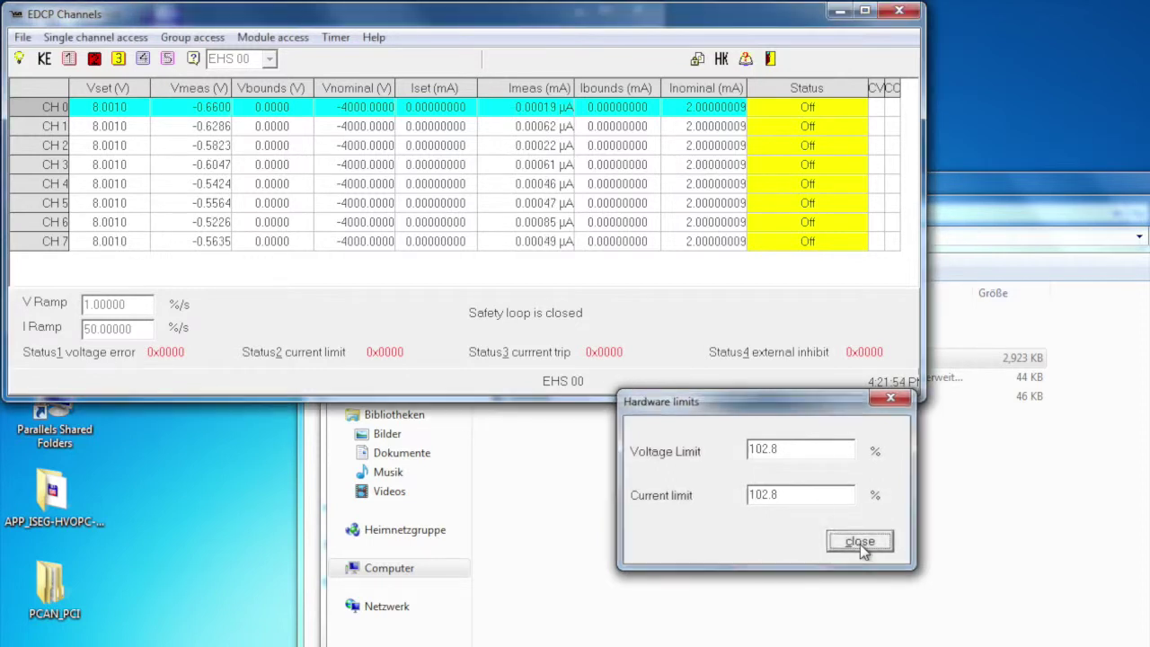
{"action": "left_click", "coordinate": [860, 543]}
- Enable the statistic function for module EHS 00, and open the data file save dialog but cancel it without saving
{"action": "left_click", "coordinate": [275, 40]}
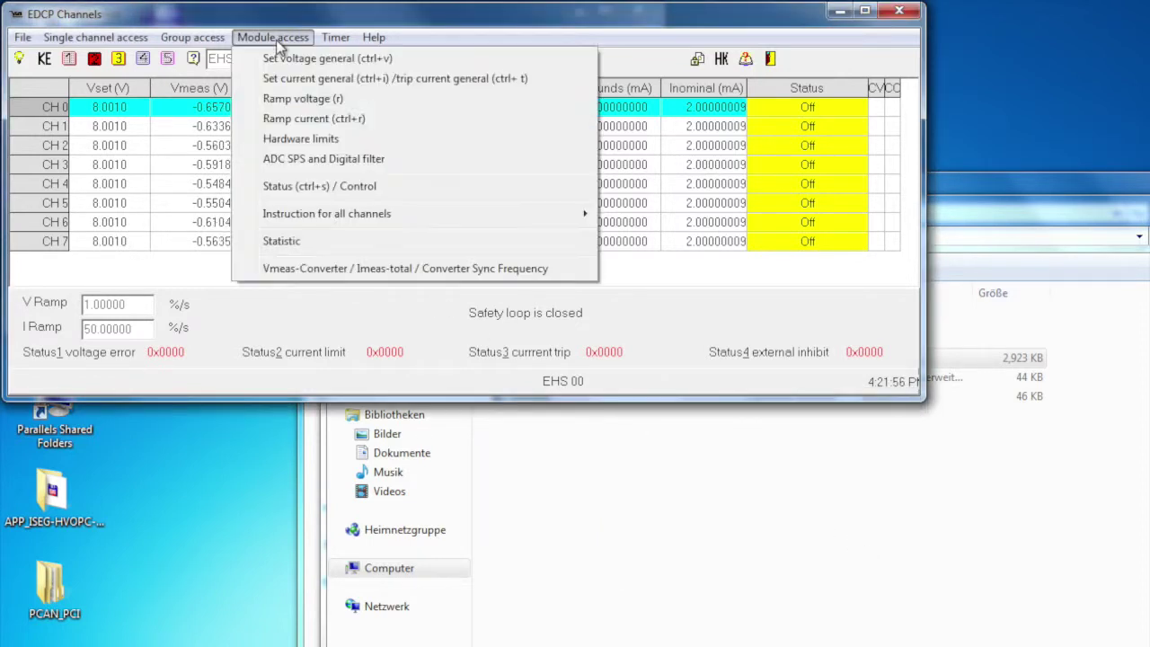
{"action": "mouse_move", "coordinate": [261, 215]}
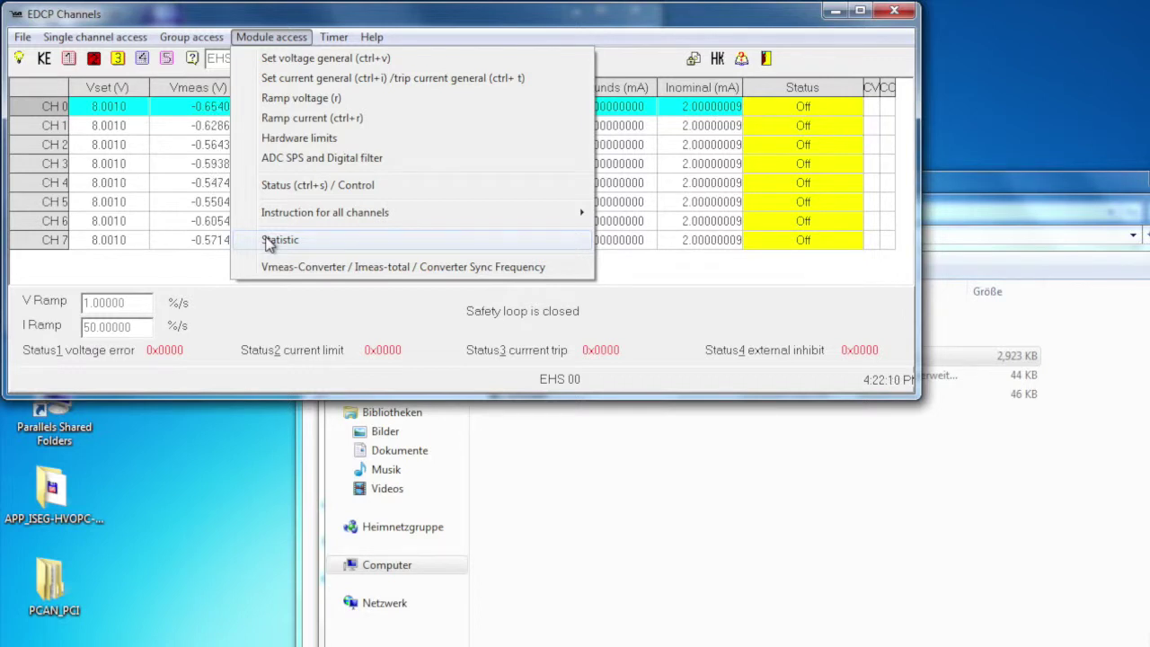
{"action": "left_click", "coordinate": [269, 241]}
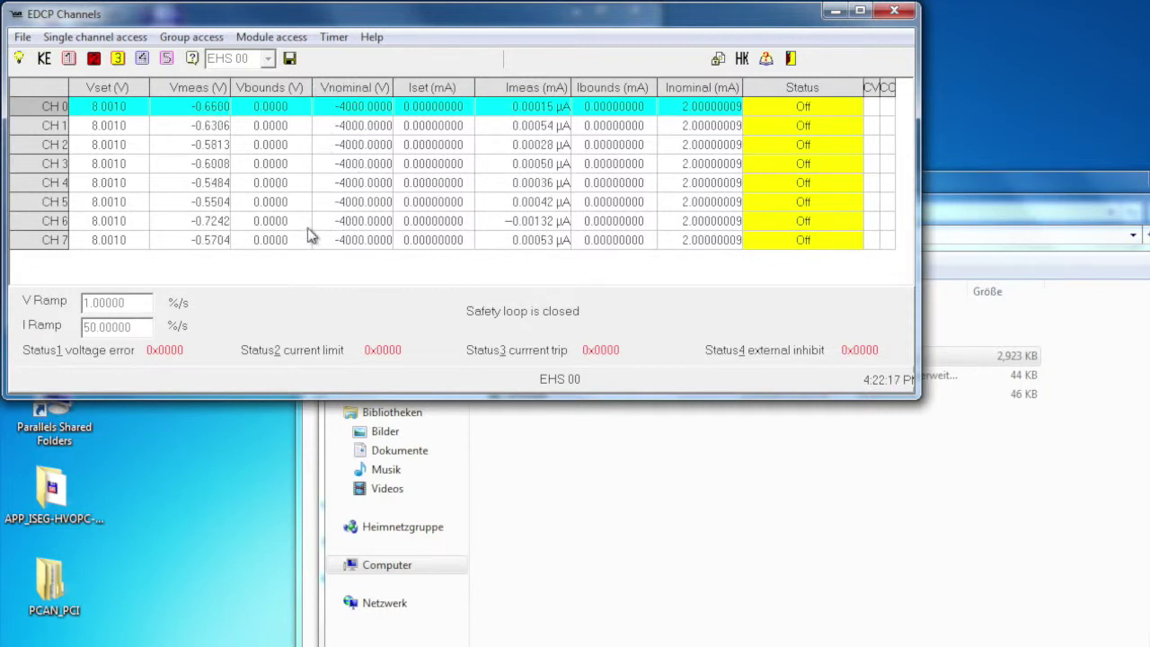
{"action": "left_click", "coordinate": [292, 59]}
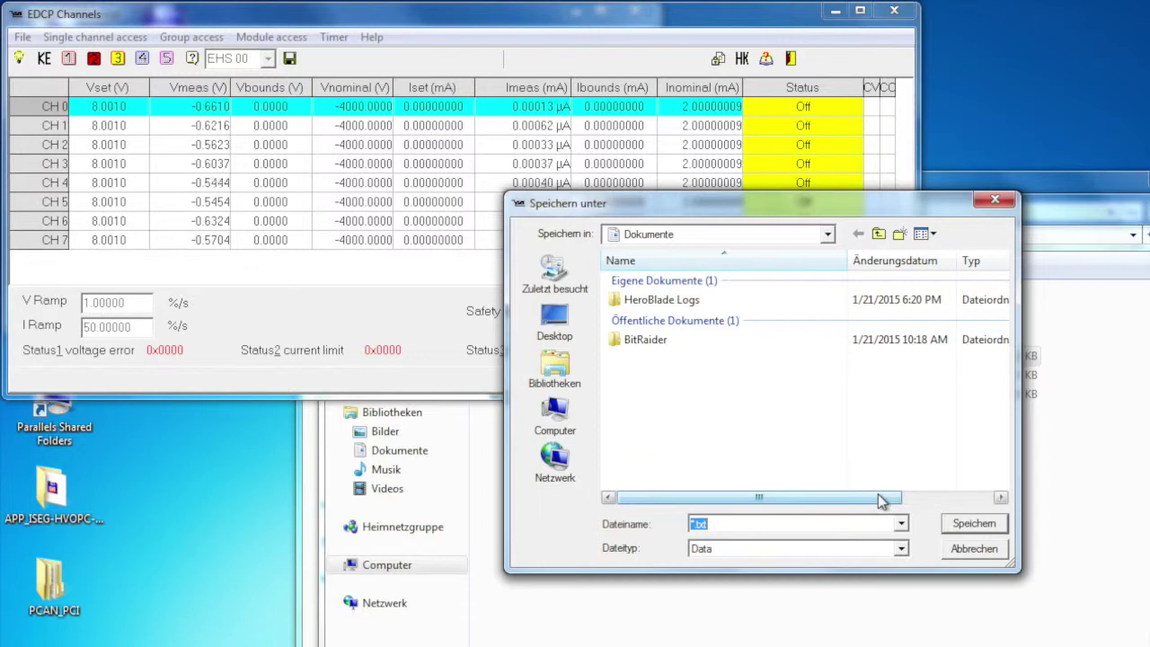
{"action": "left_click", "coordinate": [968, 550]}
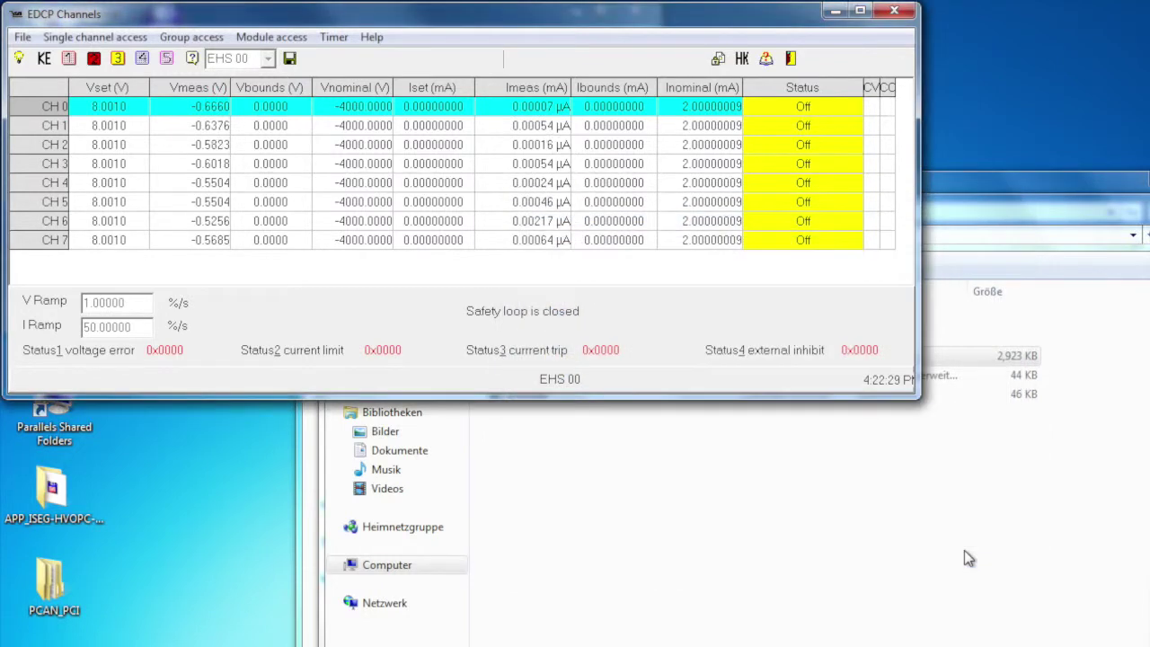
- Open the record time setting and confirm an interval of 1000 ms
{"action": "left_click", "coordinate": [330, 37]}
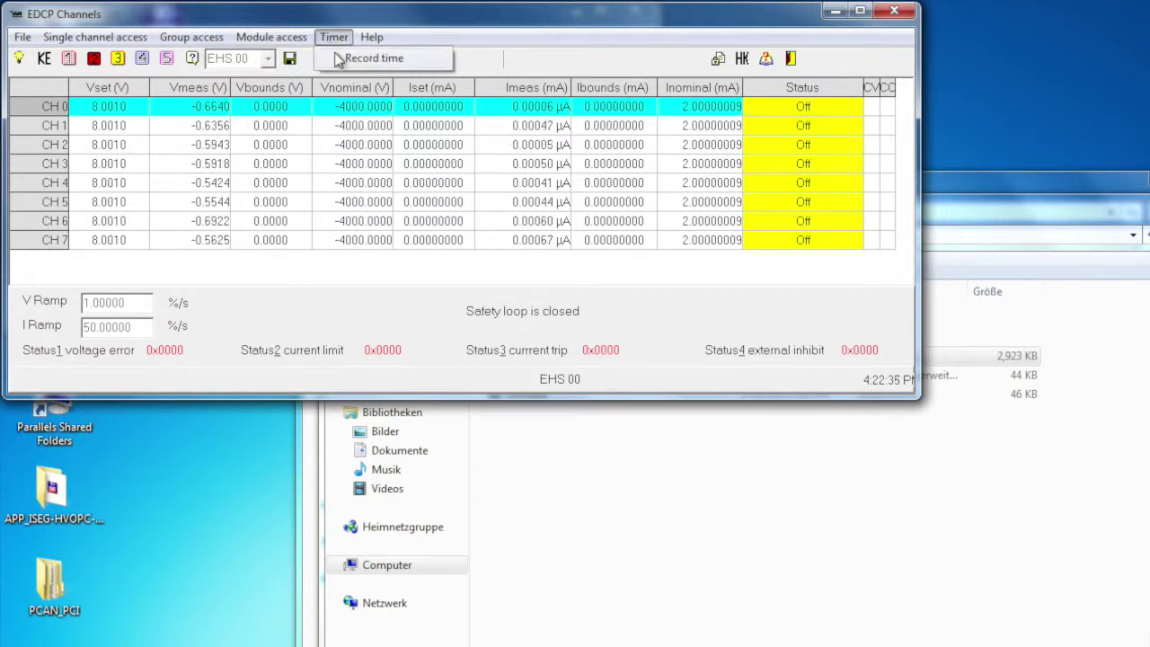
{"action": "left_click", "coordinate": [338, 58]}
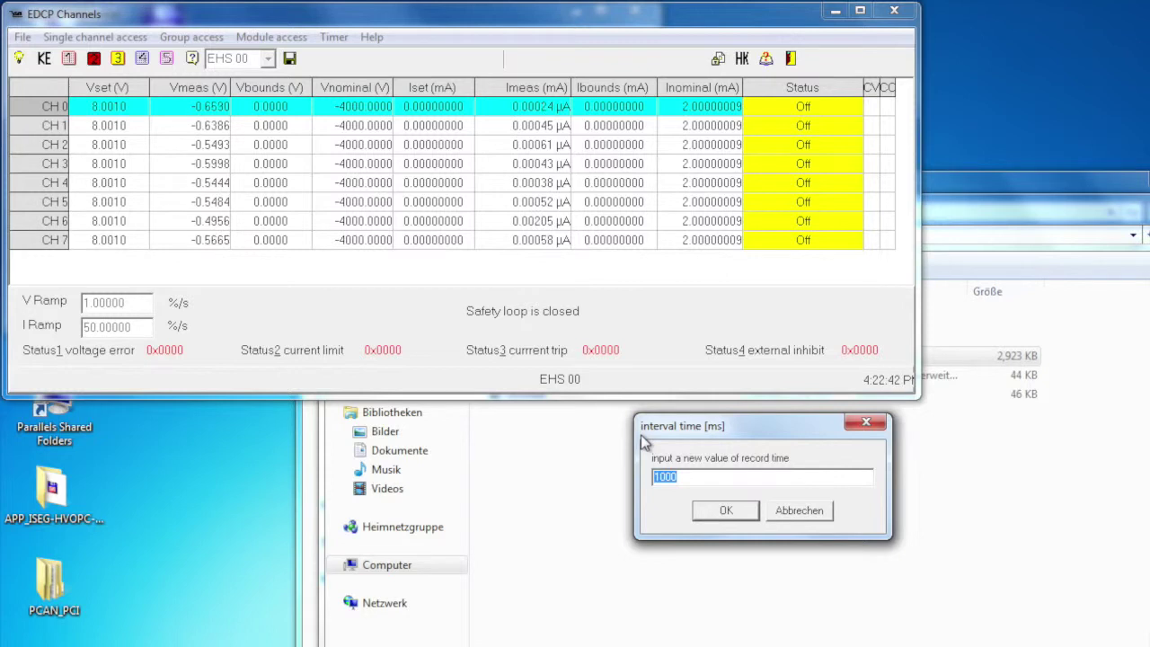
{"action": "left_click", "coordinate": [725, 511]}
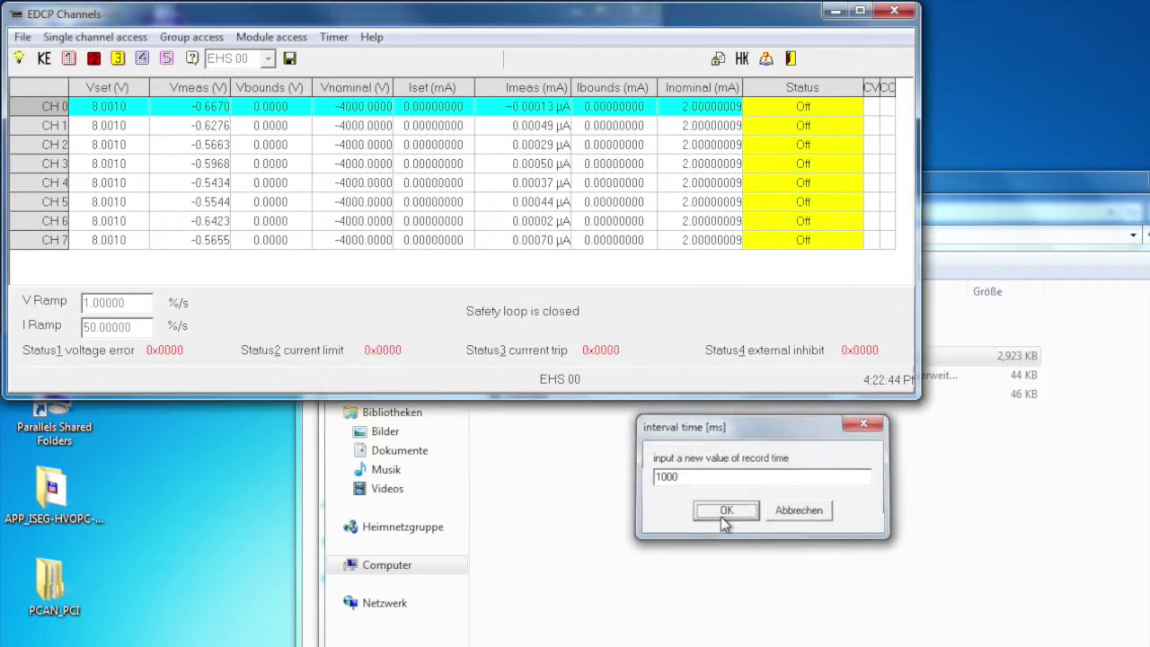
- Open the canHVcontrol help and read the topic on passwords for additional functions of modules, highlighting the first listed password
{"action": "left_click", "coordinate": [372, 40]}
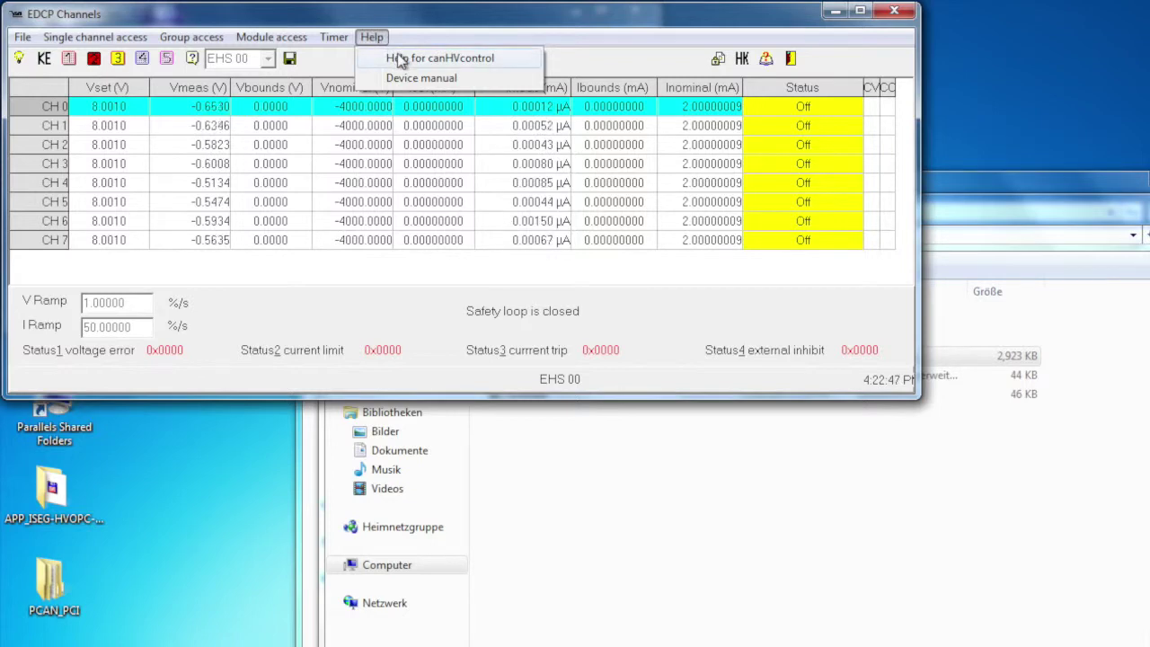
{"action": "left_click", "coordinate": [398, 59]}
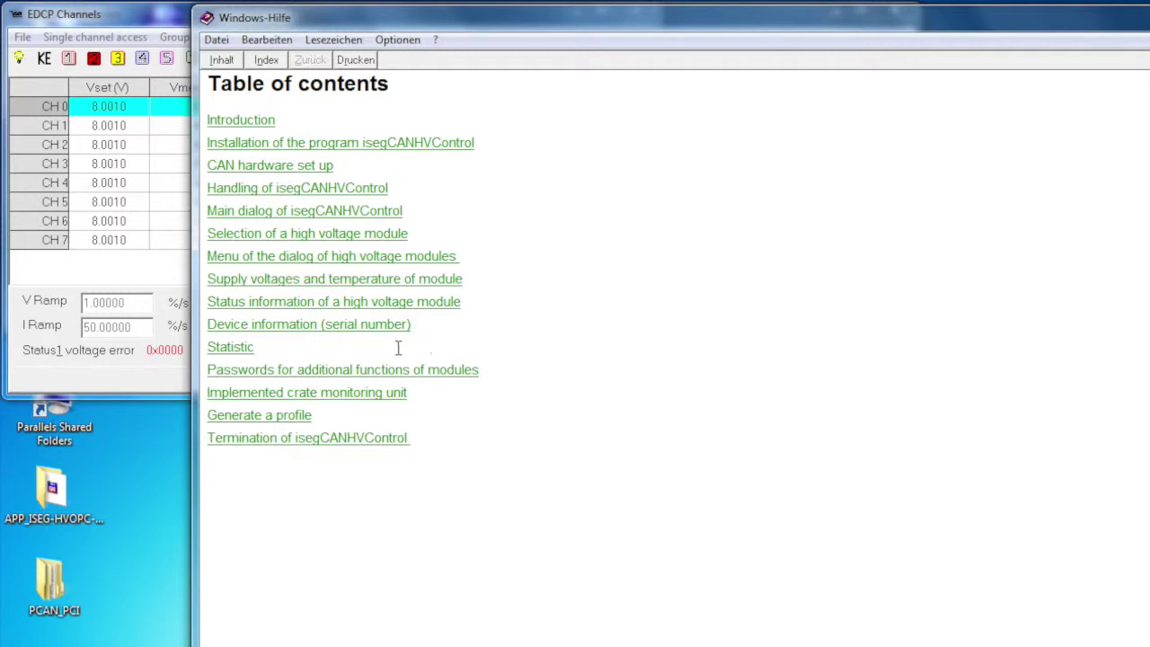
{"action": "left_click", "coordinate": [313, 374]}
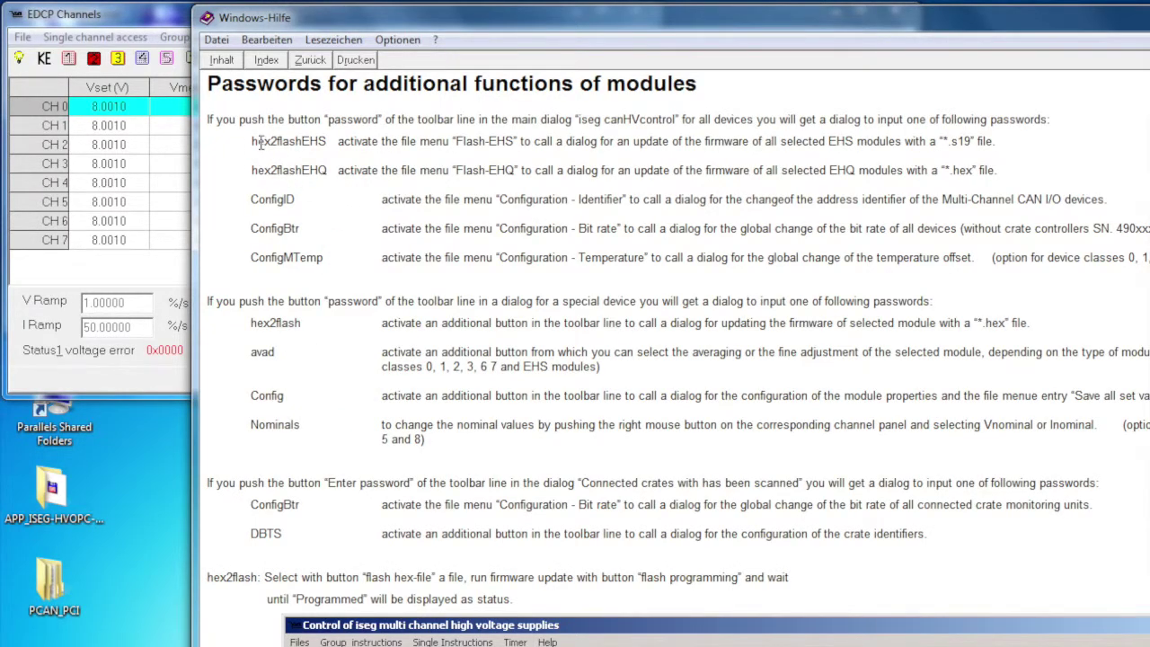
{"action": "left_click_drag", "start_coordinate": [253, 141], "coordinate": [326, 142]}
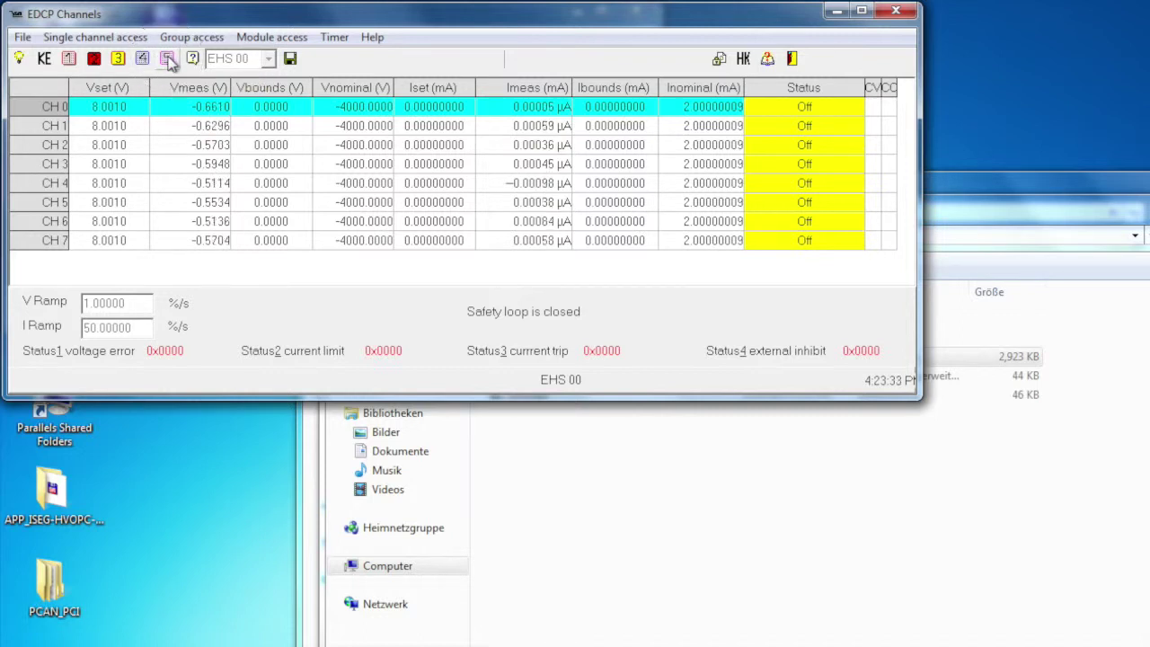
- Switch KE on for module EHS 00 and off again
{"action": "left_click", "coordinate": [45, 59]}
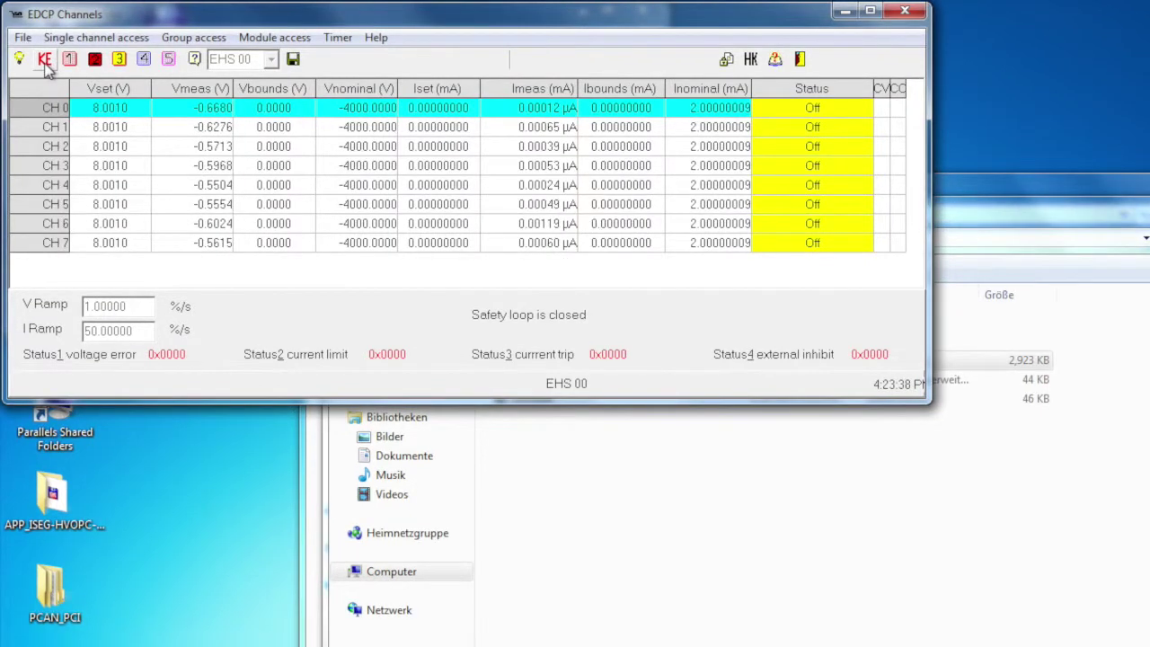
{"action": "left_click", "coordinate": [45, 68]}
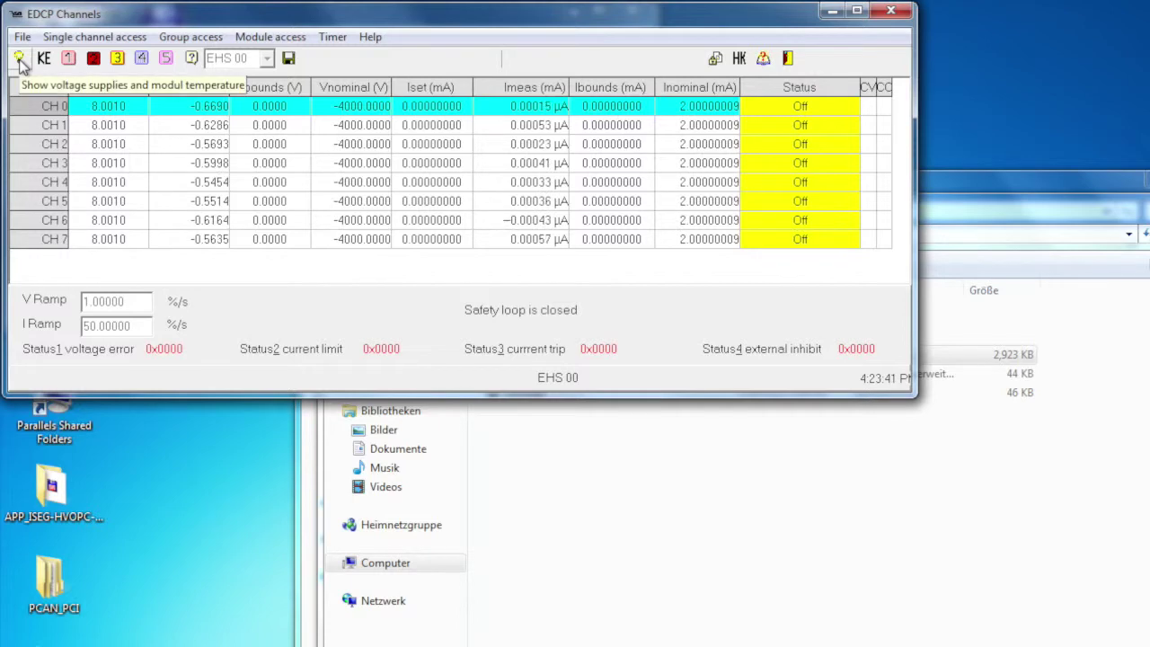
- Check the module's supply voltages and temperature, close that readout, and toggle the HK function
{"action": "left_click", "coordinate": [19, 59]}
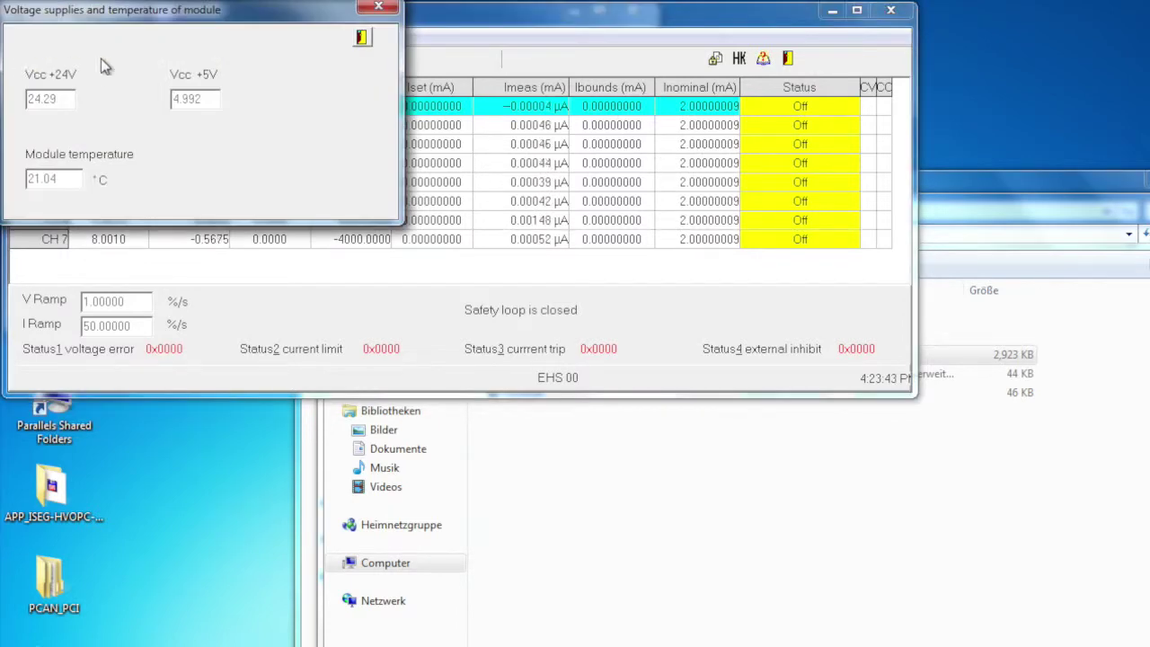
{"action": "left_click", "coordinate": [362, 38]}
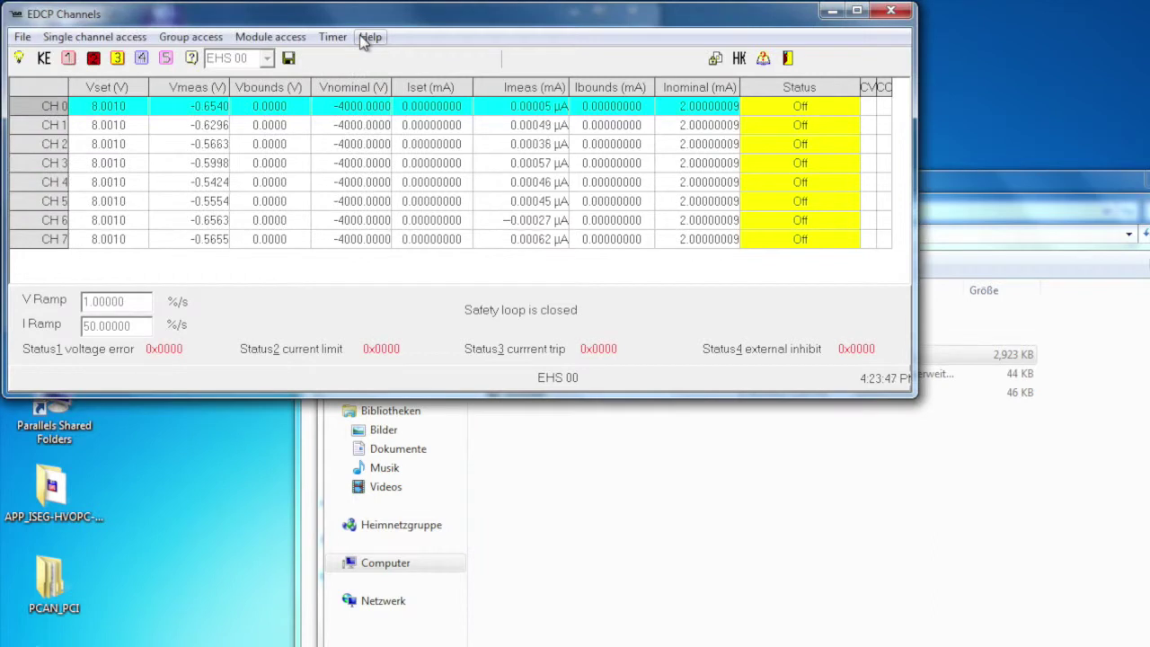
{"action": "left_click", "coordinate": [739, 61]}
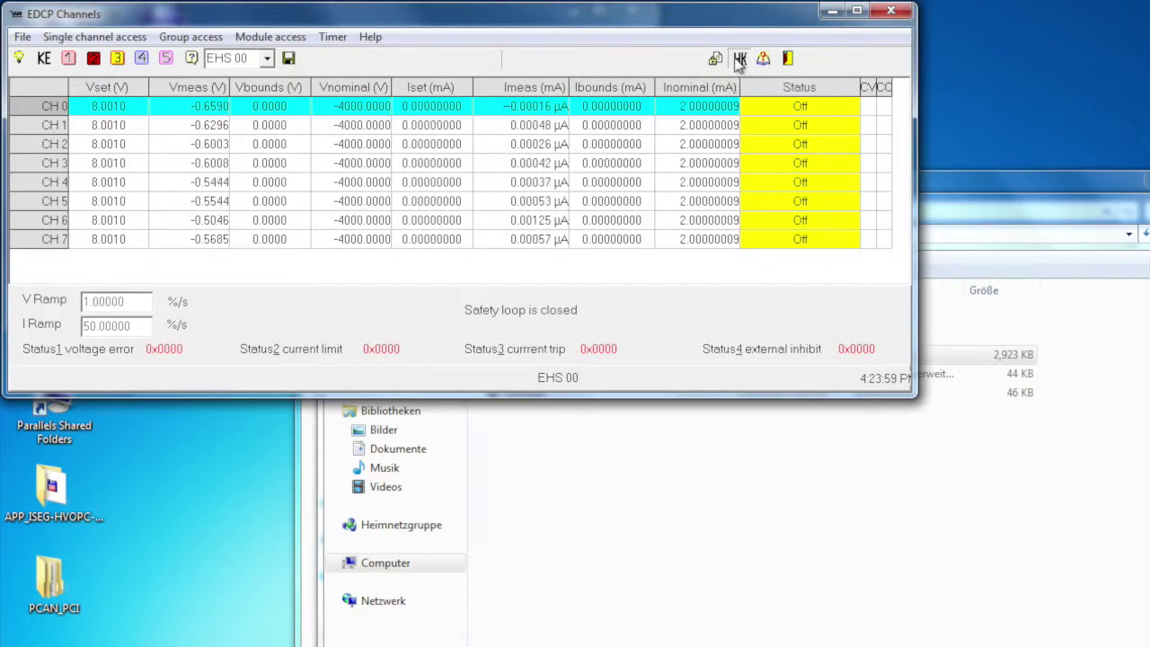